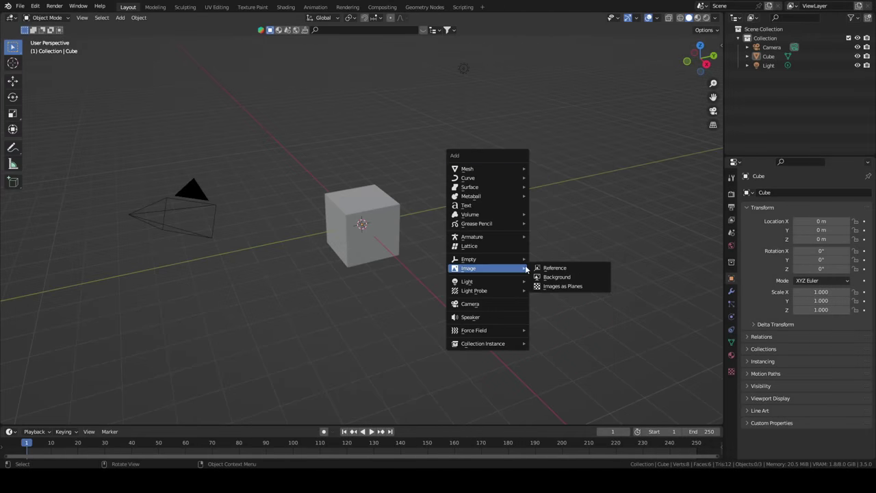
- Add the character turnaround sheet as a reference image and stand it upright, rotated 90° on X
left_click(555, 268)
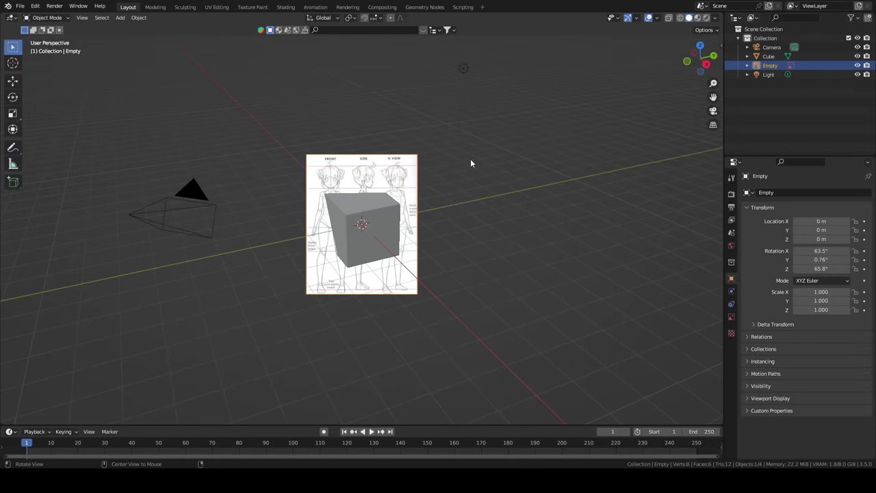
key("alt+r")
key("r")
key("x")
key("9")
key("0")
key("Return")
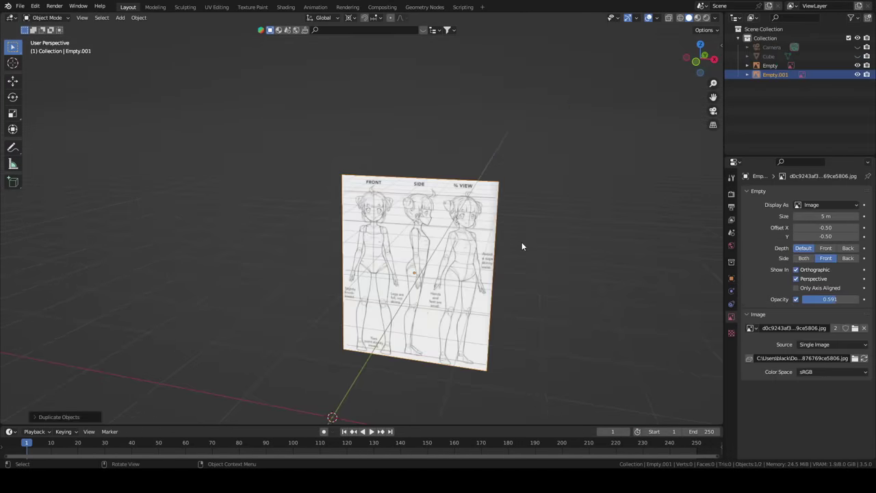
- Duplicate the sheet, turn it 90° on Z, shift it along Y, and show only its back side
key("shift+d")
key("r")
key("z")
key("9")
key("0")
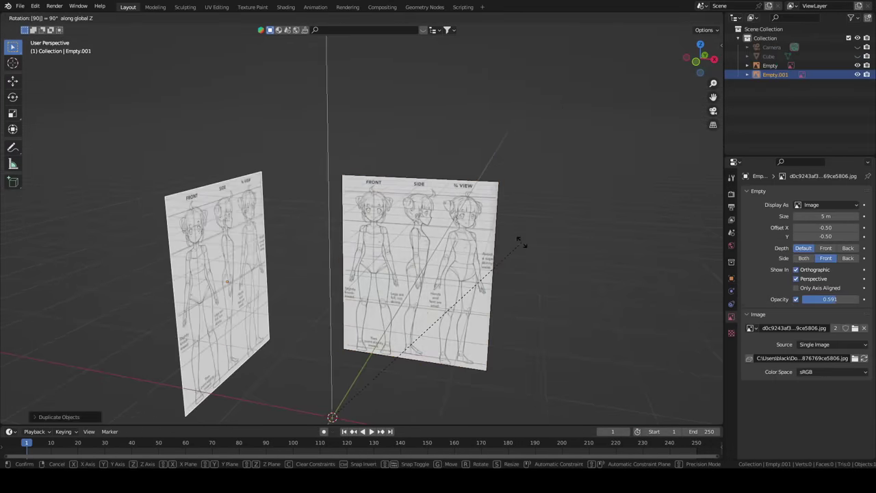
key("Return")
key("KP_3")
key("g")
key("y")
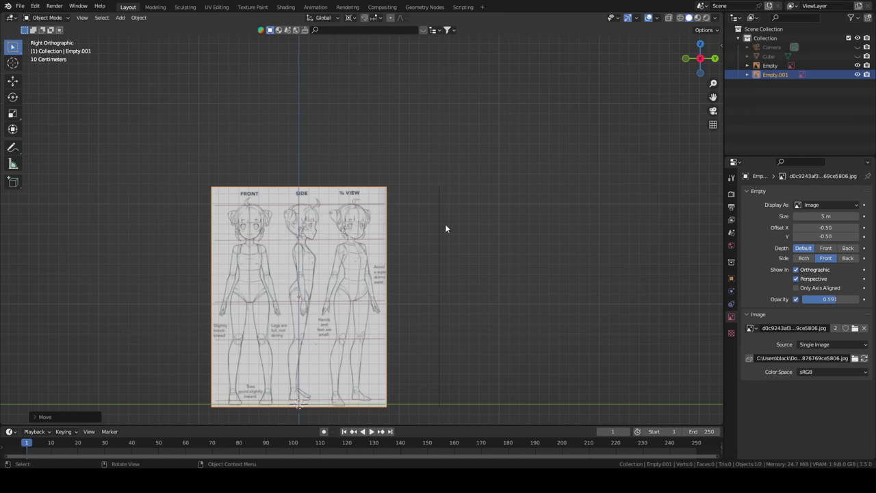
left_click(848, 258)
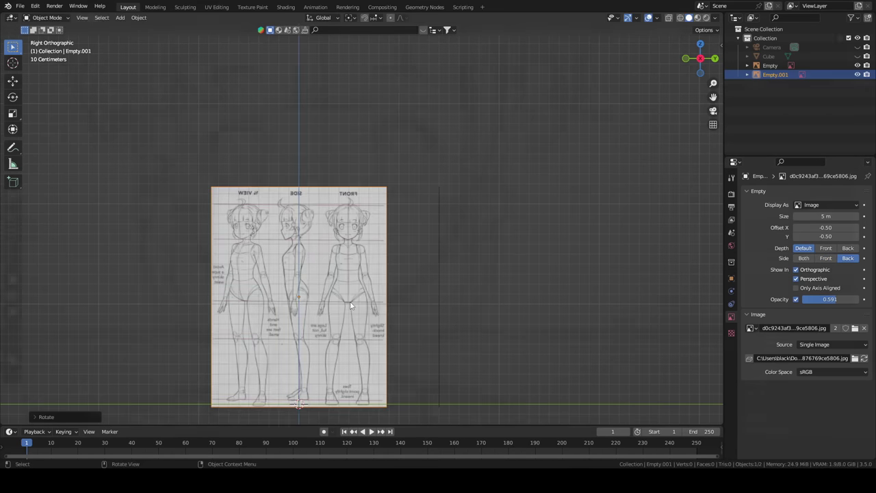
- Place the single-vertex face mesh and give it a Mirror modifier
scroll(419, 342, "up", 5)
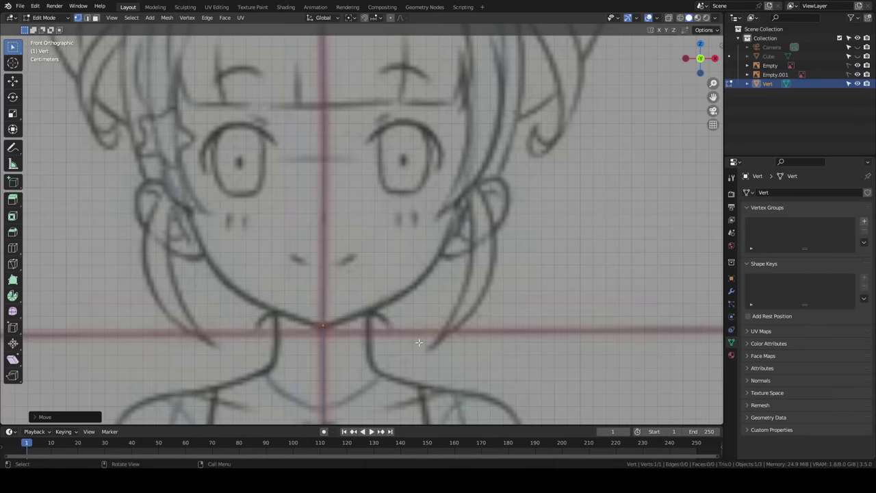
left_click(483, 331)
left_click(731, 291)
left_click(777, 193)
left_click(657, 297)
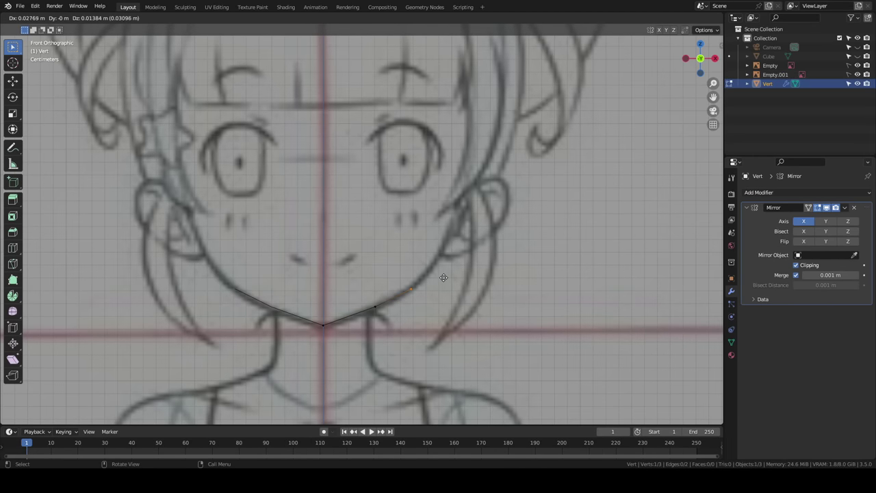
- From the right view, push the face outline vertices back in depth and scale them
scroll(480, 230, "down", 5)
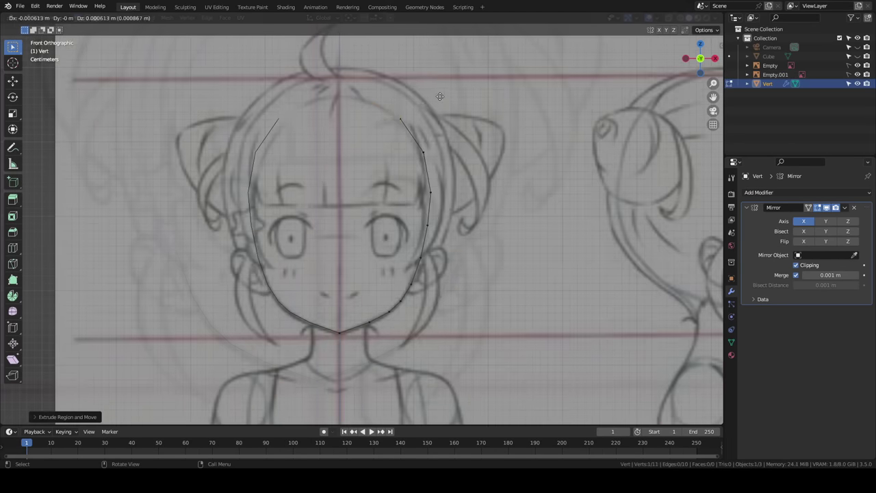
key("KP_3")
key("g")
key("y")
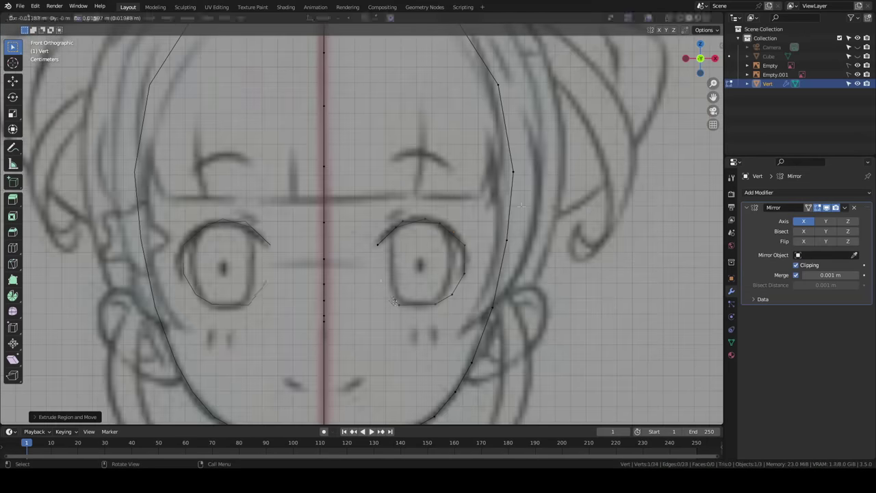
key("s")
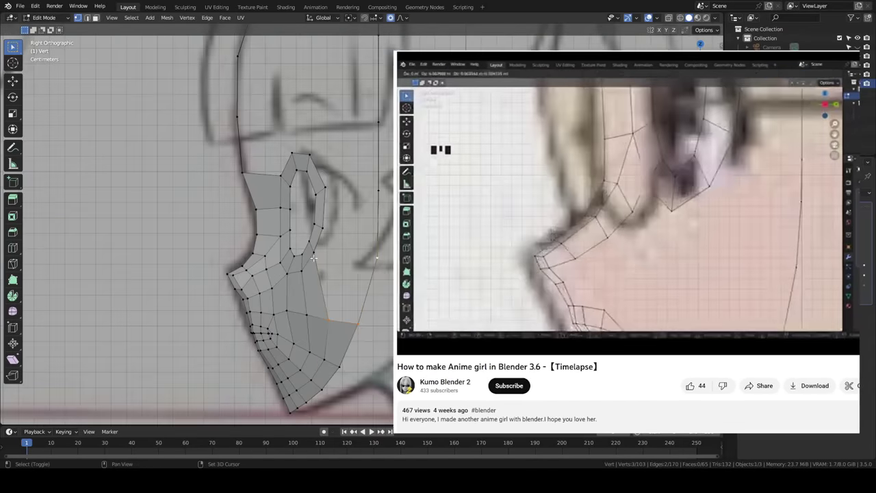
- Loop-cut the face mesh, then subdivide the new cube at level 3 into a sphere
key("ctrl+r")
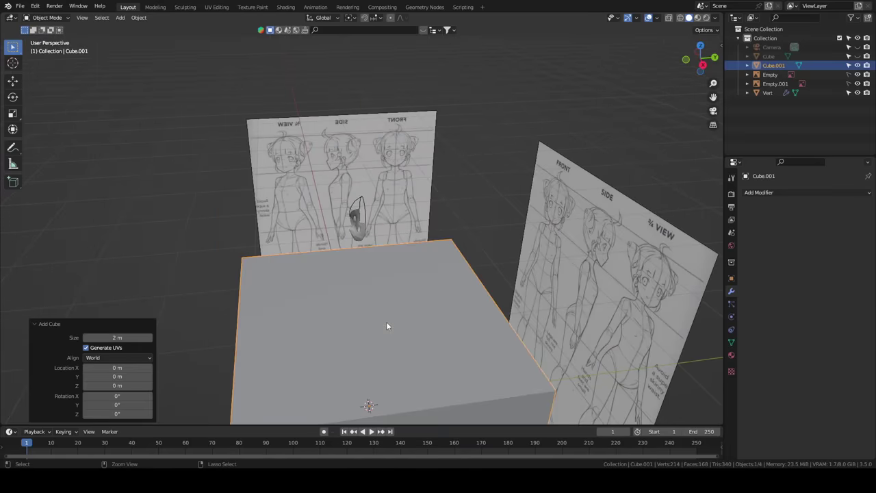
key("ctrl+3")
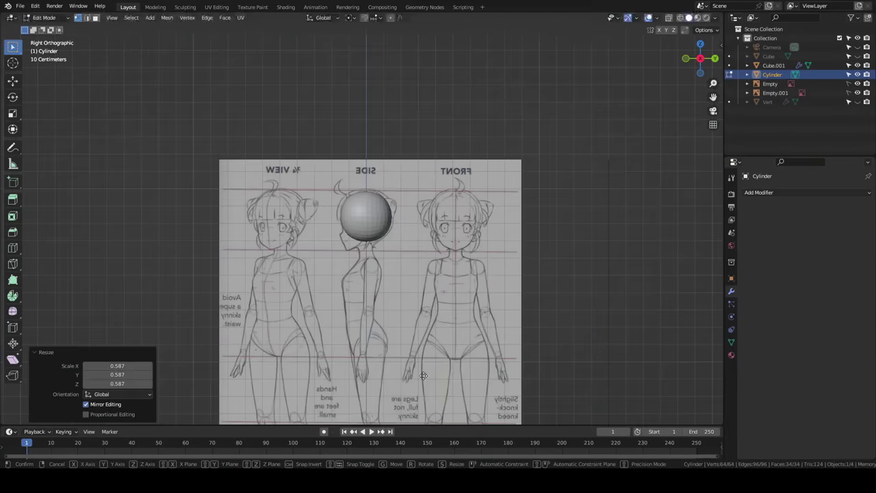
- Extrude the head outline vertices around the sphere guide, checking against the reference sheets
left_click(409, 308)
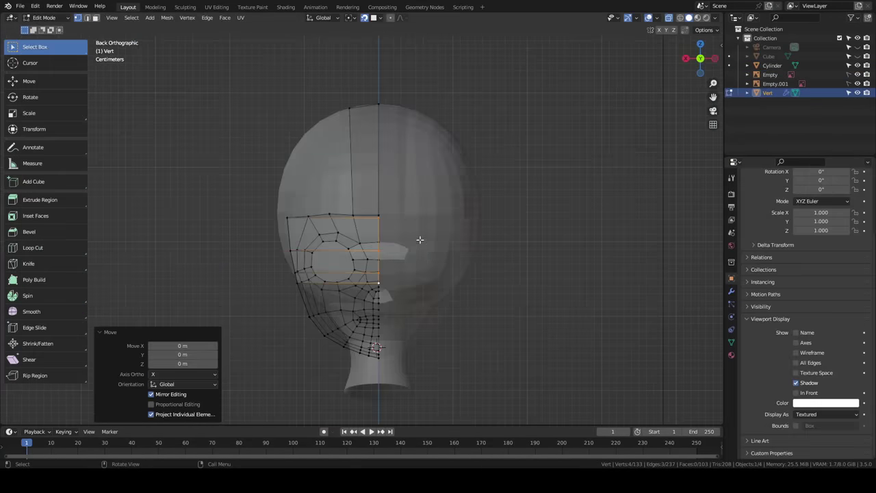
middle_click_drag(420, 239, 399, 234)
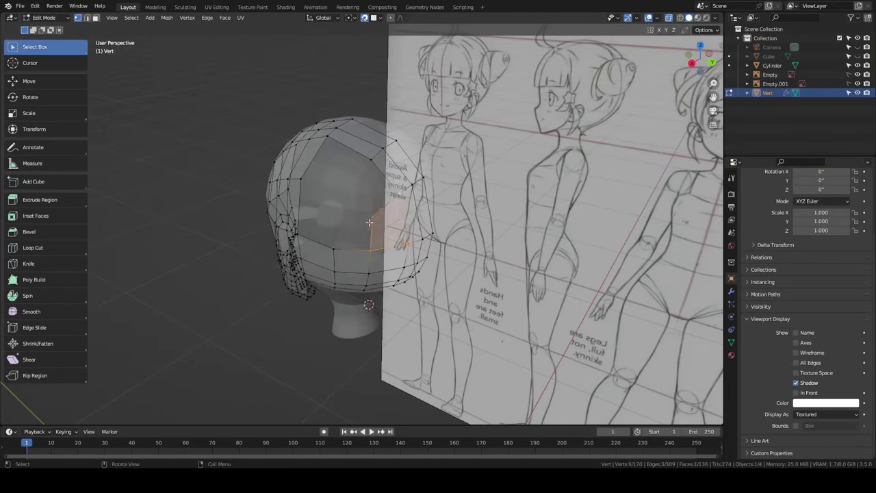
middle_click_drag(369, 222, 397, 261)
key("e")
left_click(409, 276)
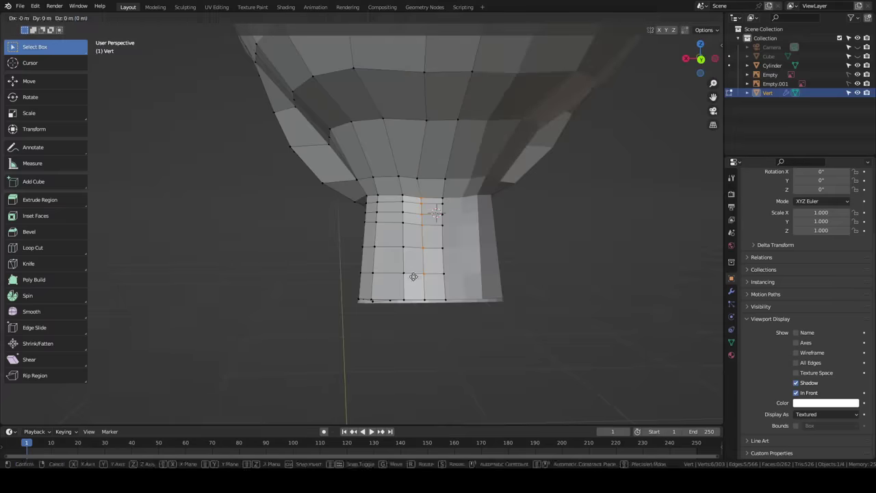
- Select the neck faces, extrude the ear edges and flatten them with scale Y 0
left_click_drag(411, 197, 391, 281)
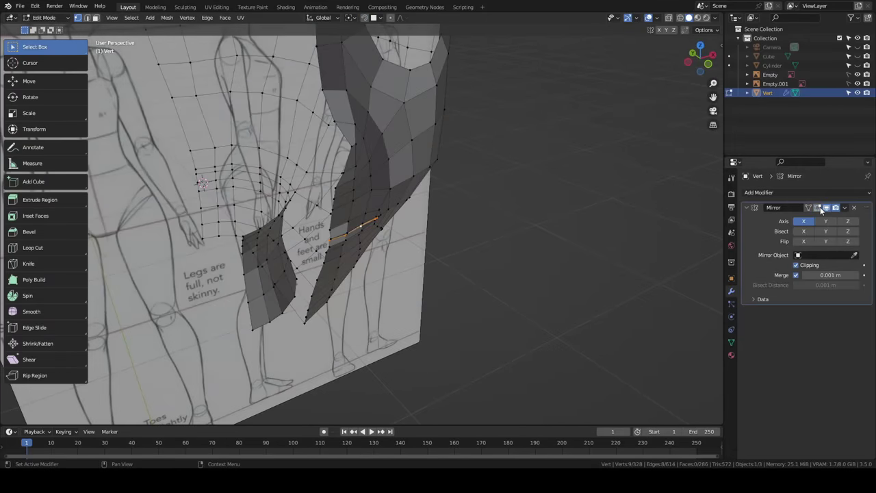
middle_click_drag(411, 261, 454, 249)
left_click(368, 260)
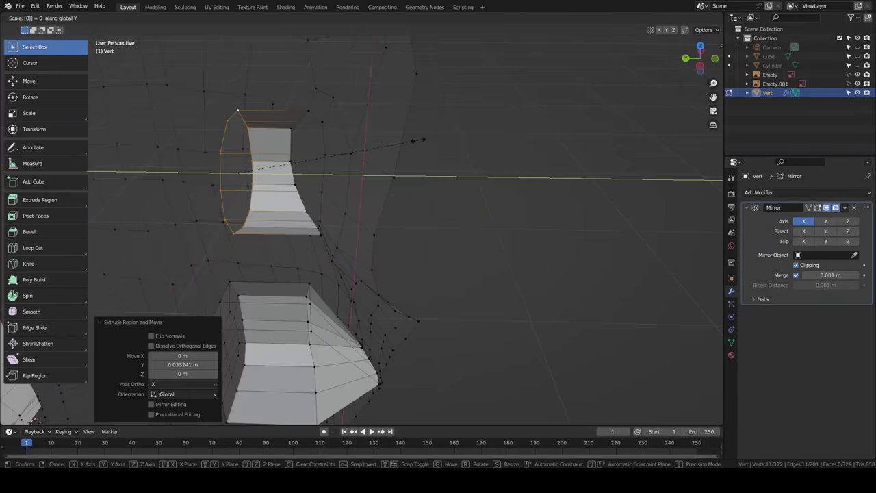
key("s")
key("y")
key("0")
key("Return")
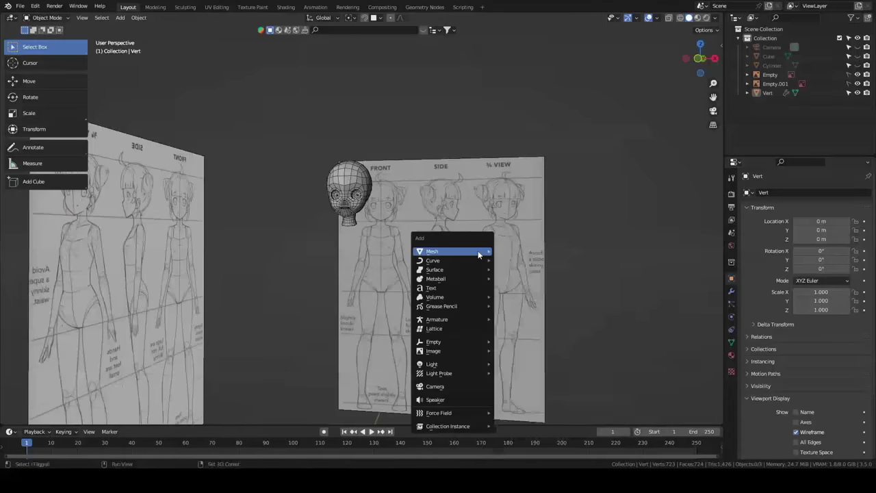
- Add a cube for the body and shrink it in Edit Mode from the front view
left_click(558, 266)
key("ctrl+Tab")
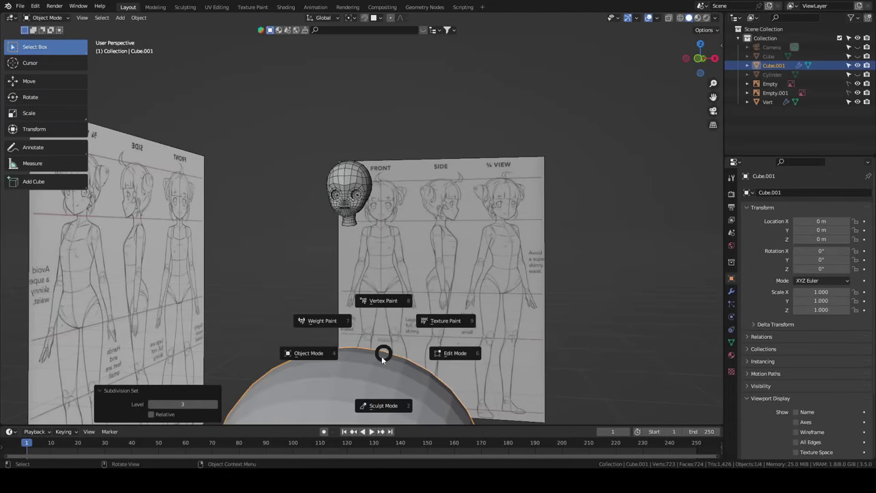
left_click(450, 354)
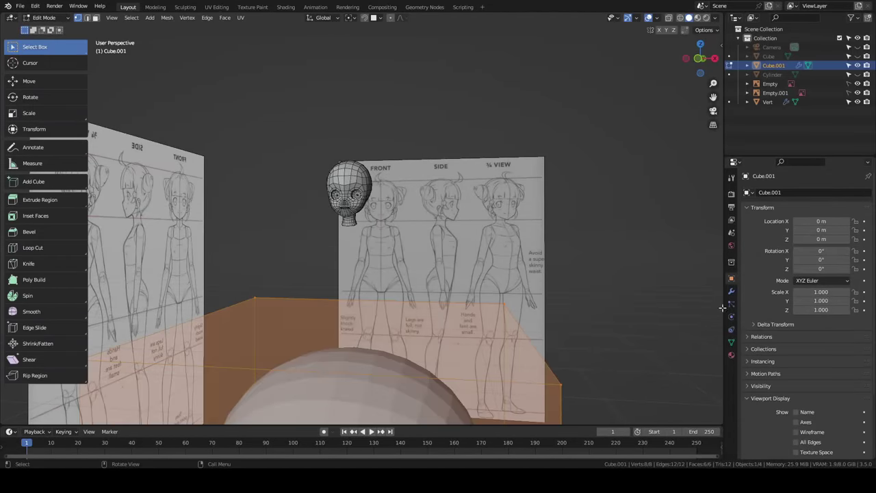
key("KP_1")
key("s")
key("Return")
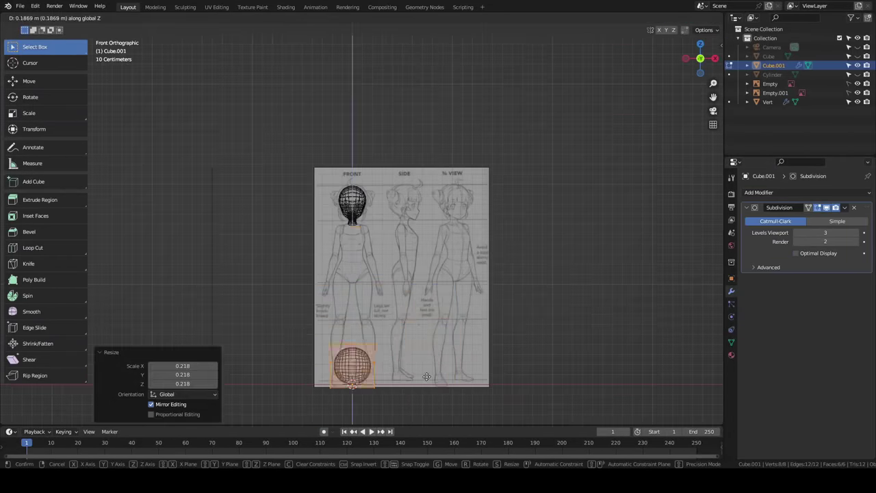
scroll(362, 294, "up", 5)
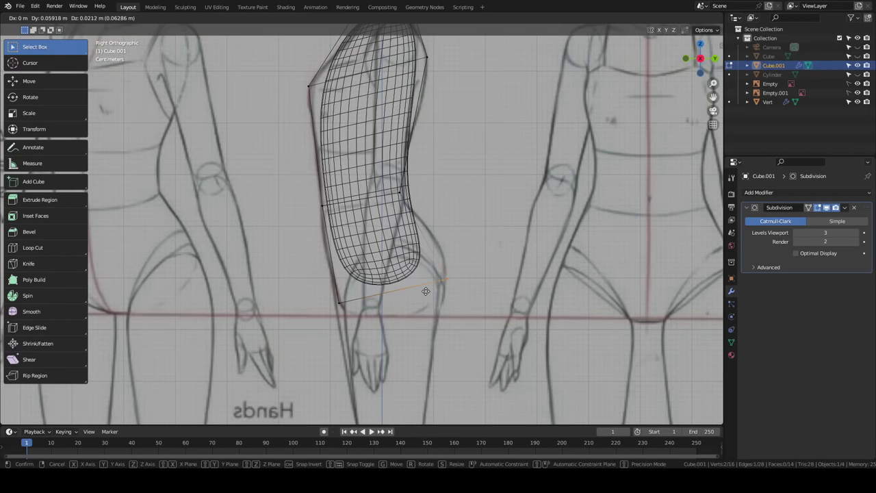
- Move the torso and forearm vertices to block out the body shape
left_click(439, 205)
key("g")
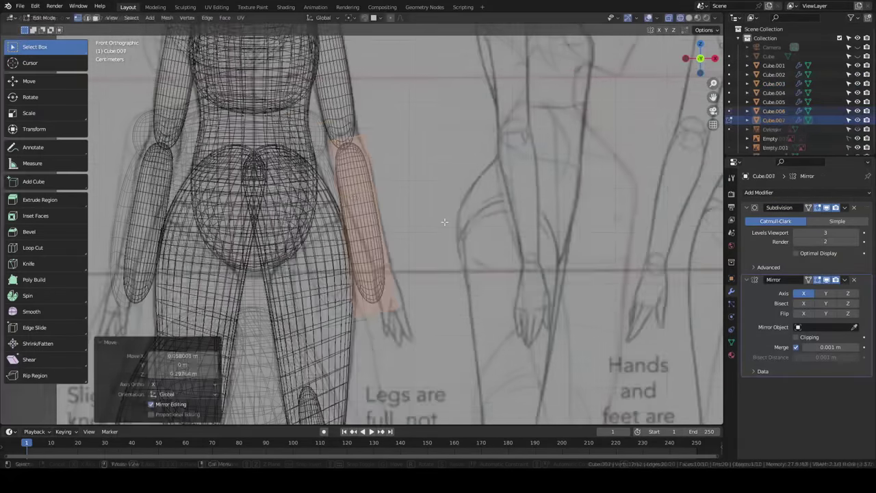
key("g")
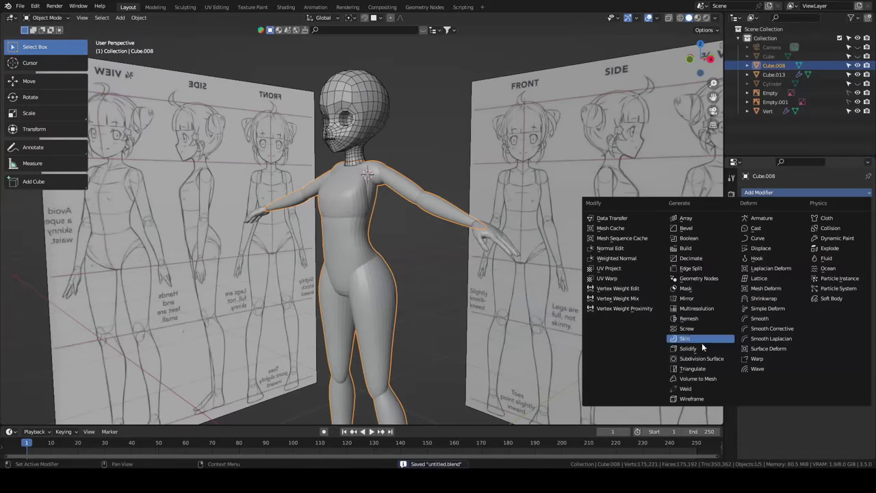
- Add a Remesh modifier to the body, cut torso edge loops, and reposition the crotch vertices
left_click(688, 318)
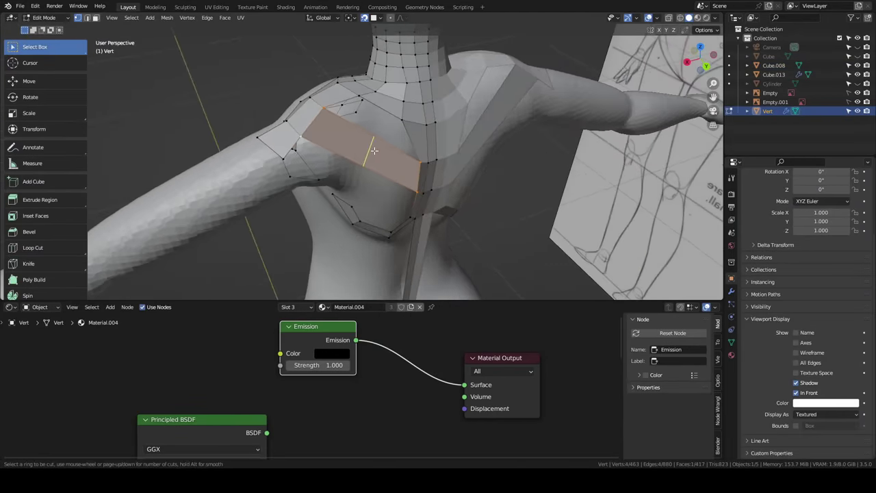
key("ctrl+r")
left_click(386, 165)
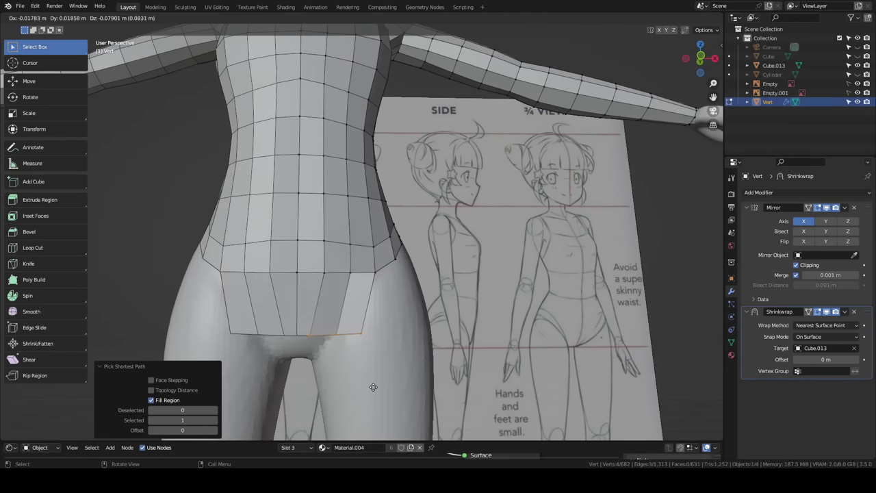
right_click(370, 403)
left_click(331, 375)
key("g")
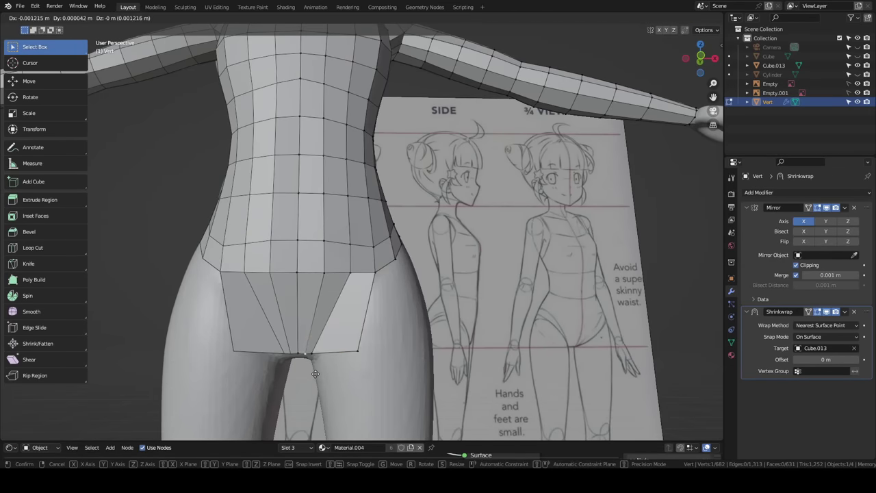
left_click(316, 374)
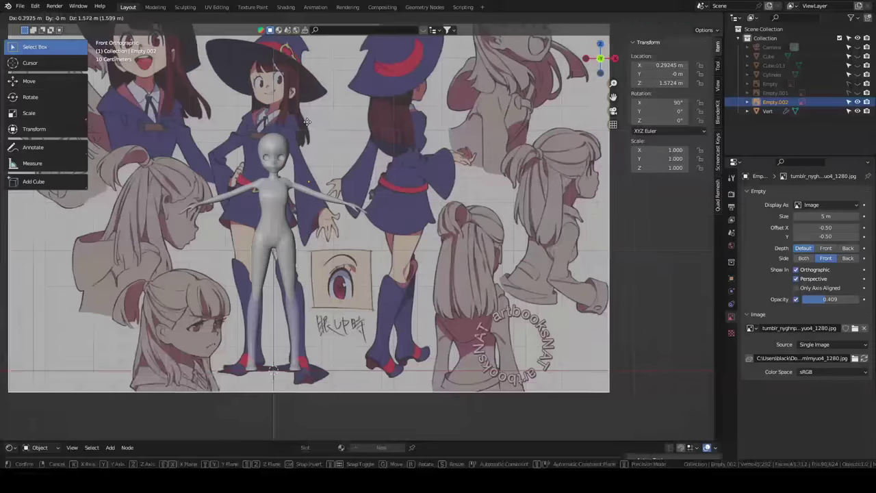
- Shrink the witch reference, then extrude and shift the eyebrow vertex chain along its arc
key("Return")
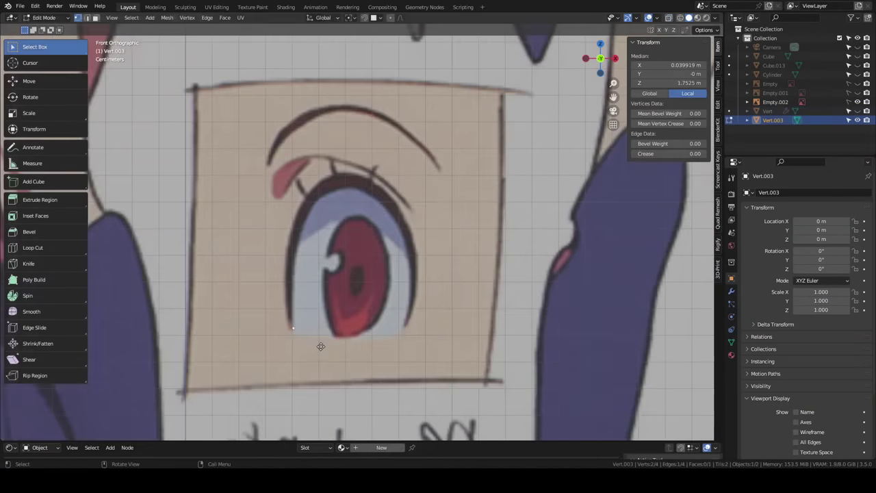
key("e")
left_click(317, 327)
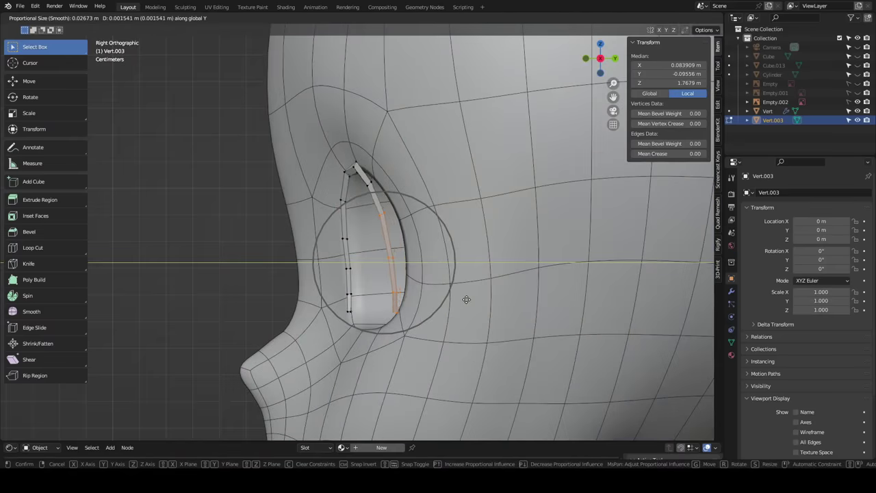
left_click(466, 299)
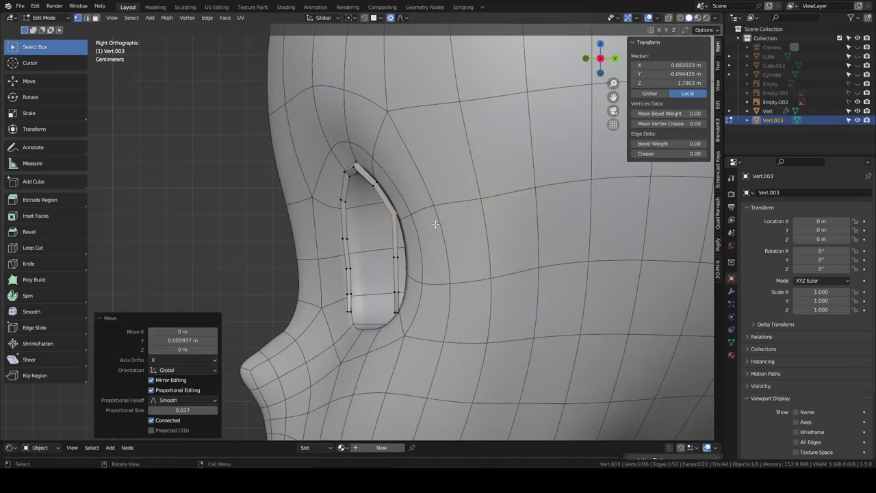
key("g")
key("y")
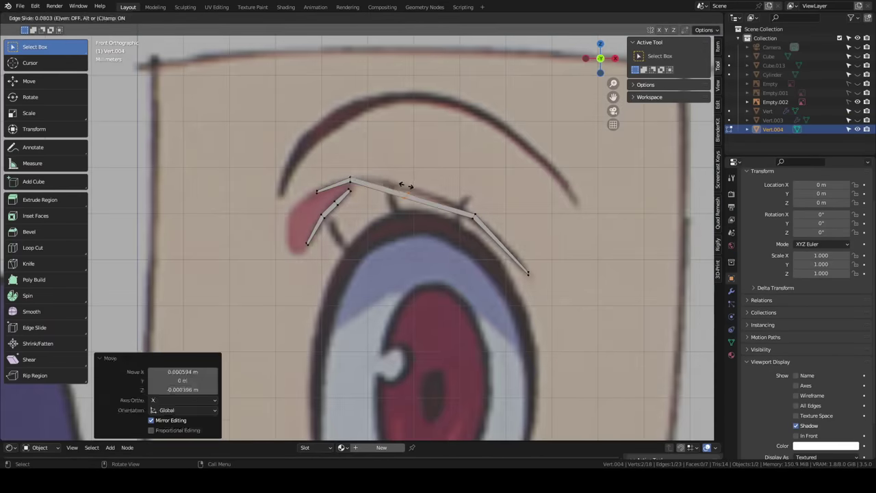
key("g")
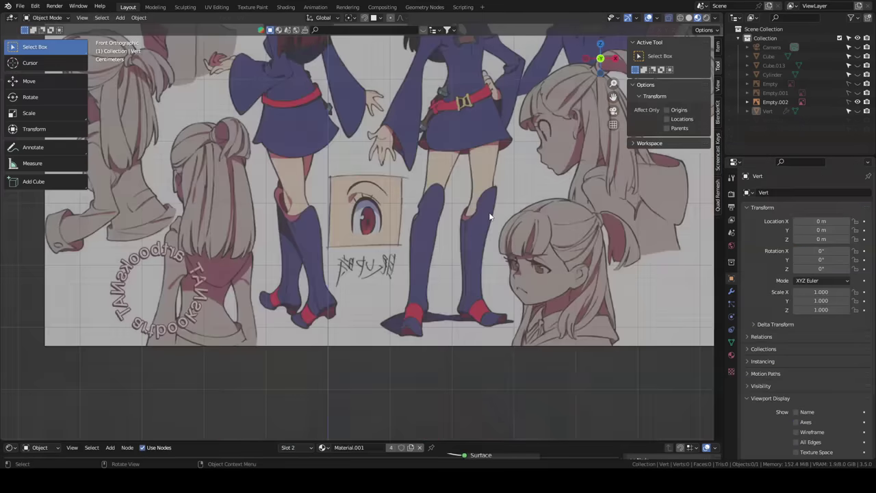
- Add a circle mesh scaled to iris size, with a loop cut and bevelled inner rings
key("shift+a")
mouse_move(442, 260)
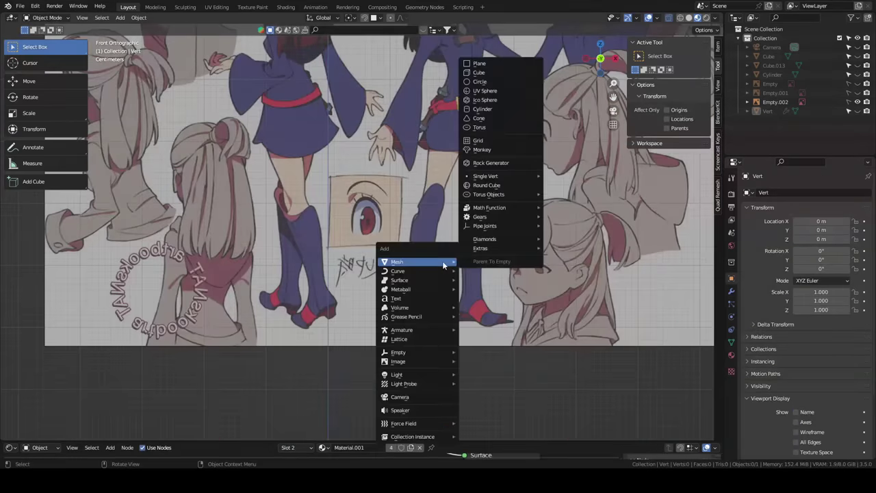
left_click(480, 82)
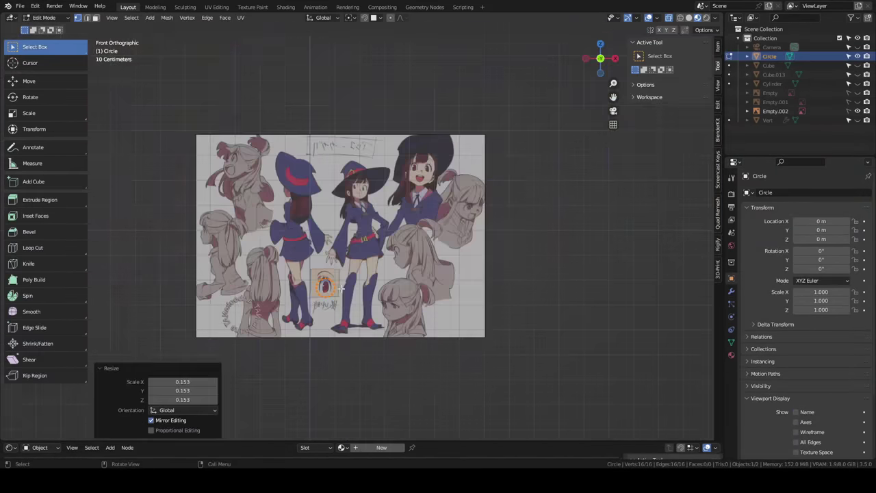
scroll(369, 240, "up", 8)
key("s")
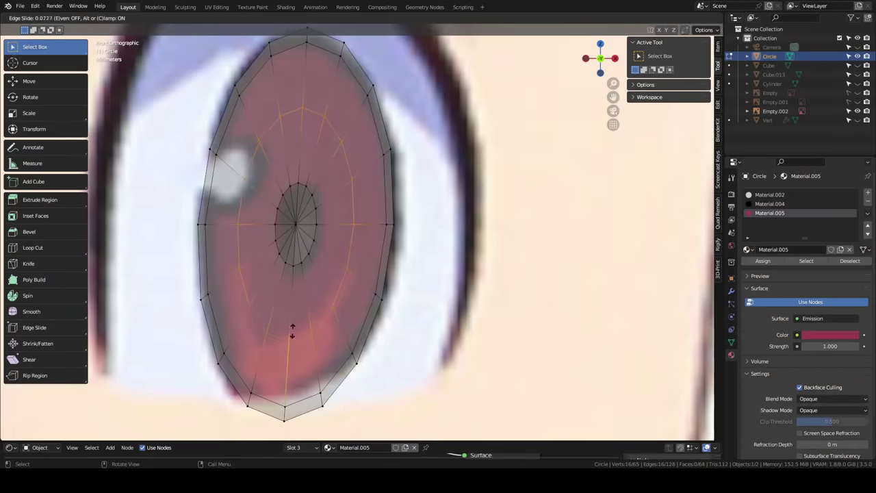
left_click(357, 273)
left_click(298, 342)
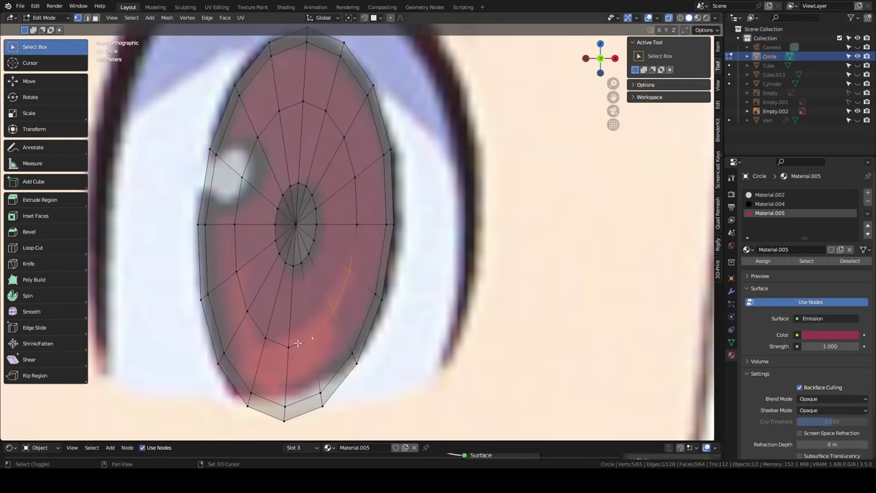
left_click(376, 292)
left_click(248, 327)
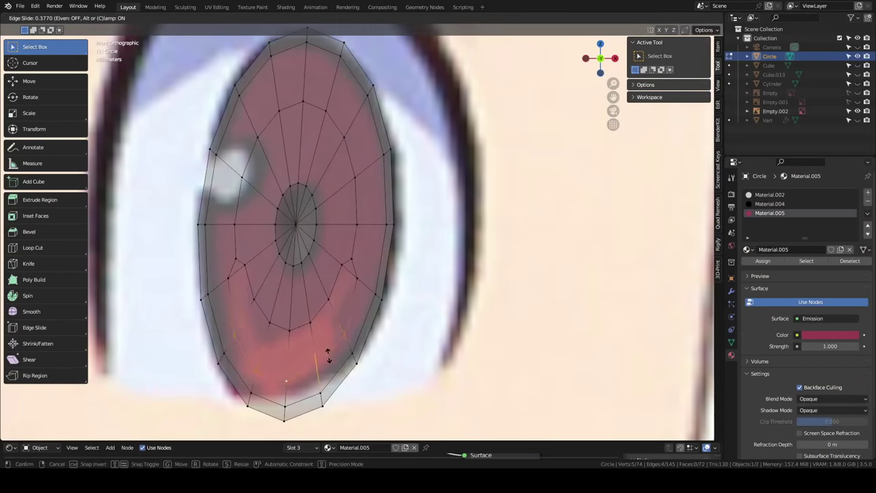
left_click(365, 274)
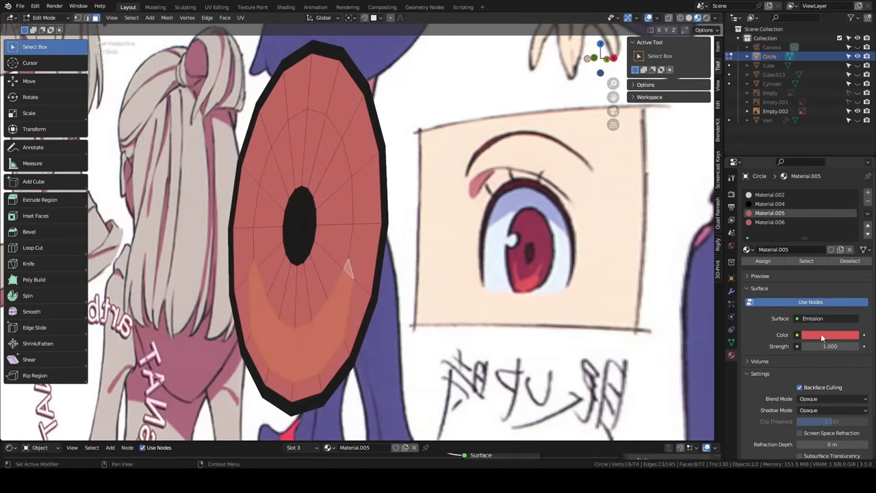
- Eyedrop the reference eye's crimson as the iris colour
left_click(825, 335)
left_click(850, 295)
left_click(542, 233)
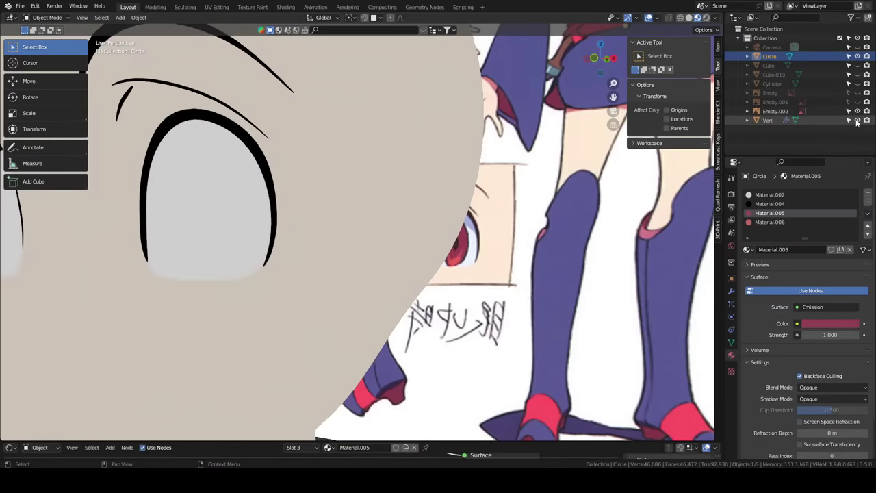
- Position the iris in the eye socket from the front and side views, in solid shading
left_click(463, 211)
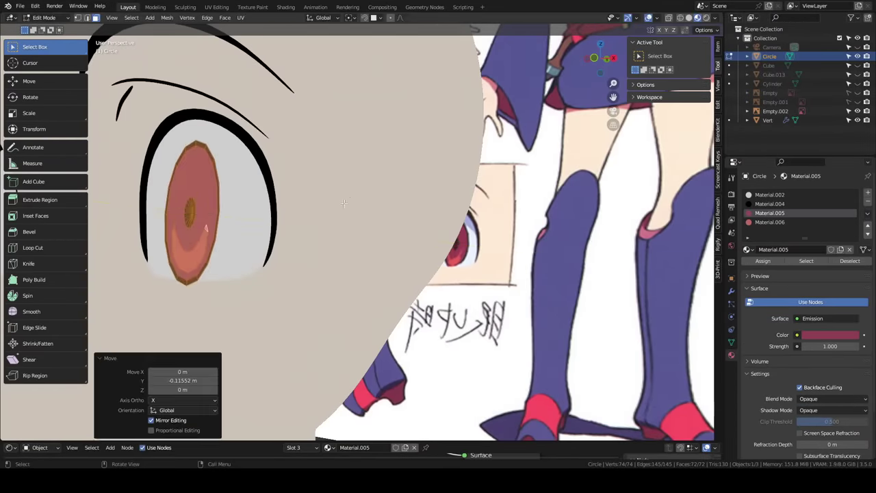
key("KP_1")
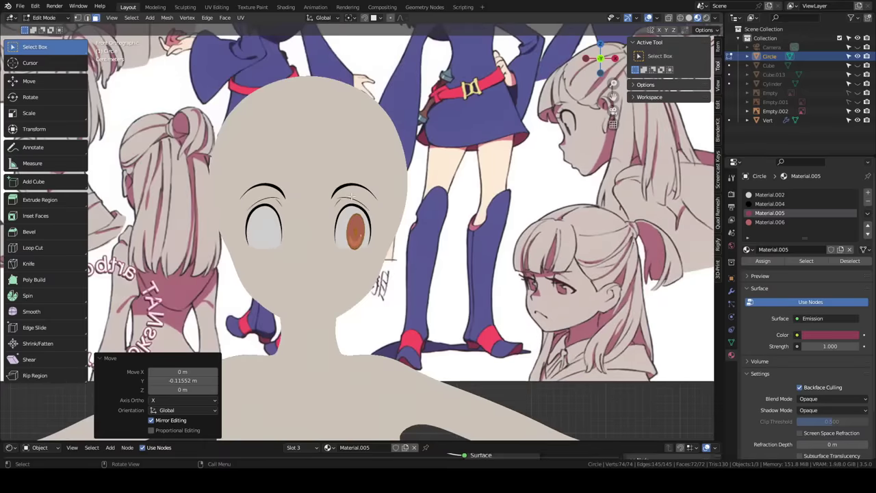
scroll(352, 197, "up", 4)
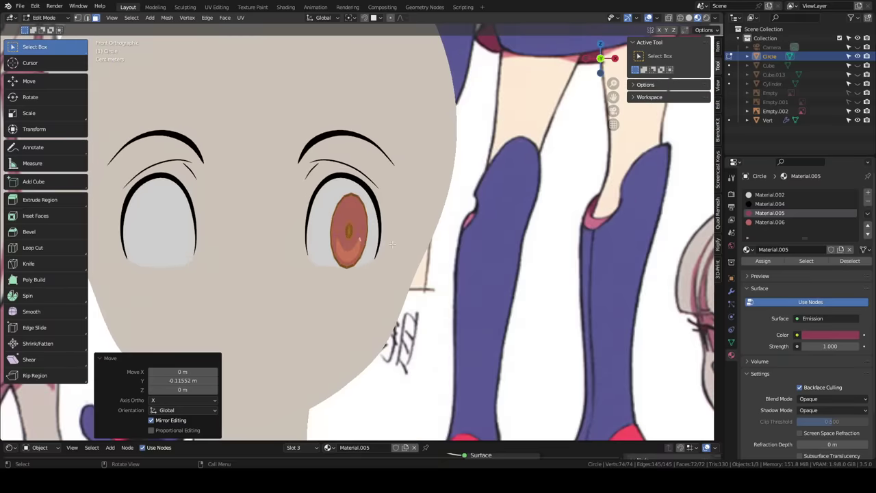
left_click(688, 18)
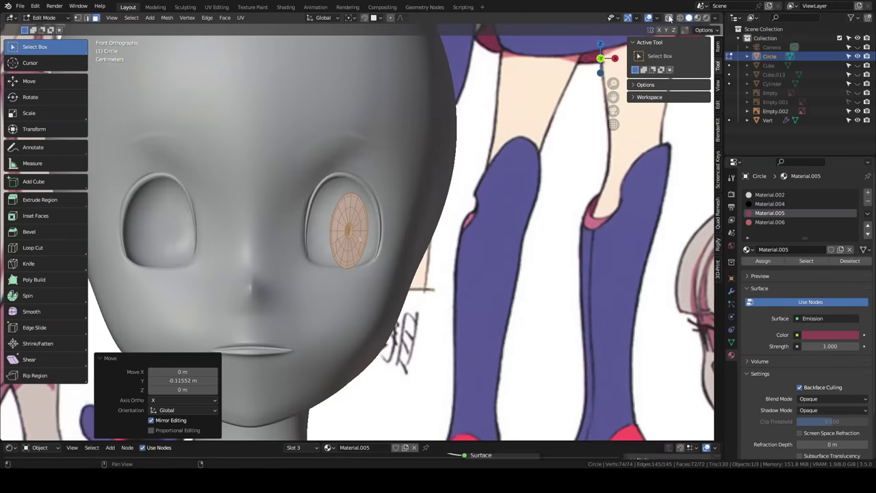
left_click(427, 199)
key("KP_3")
key("g")
key("y")
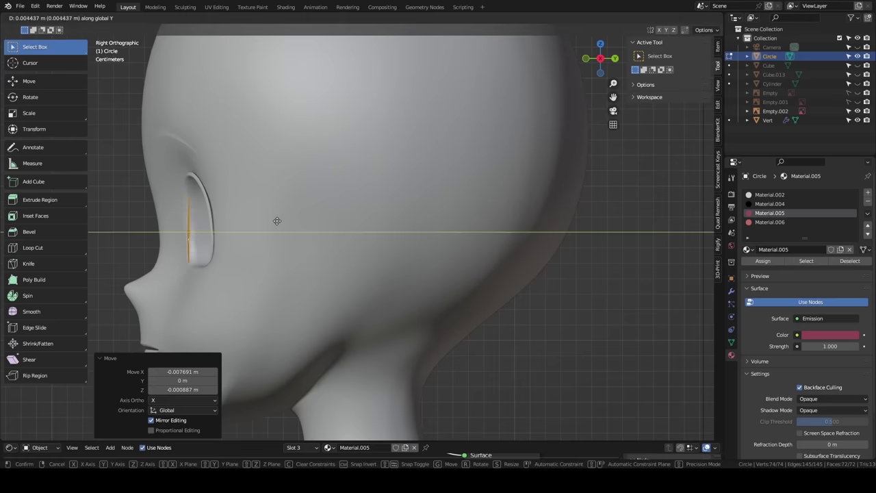
scroll(253, 228, "up", 5)
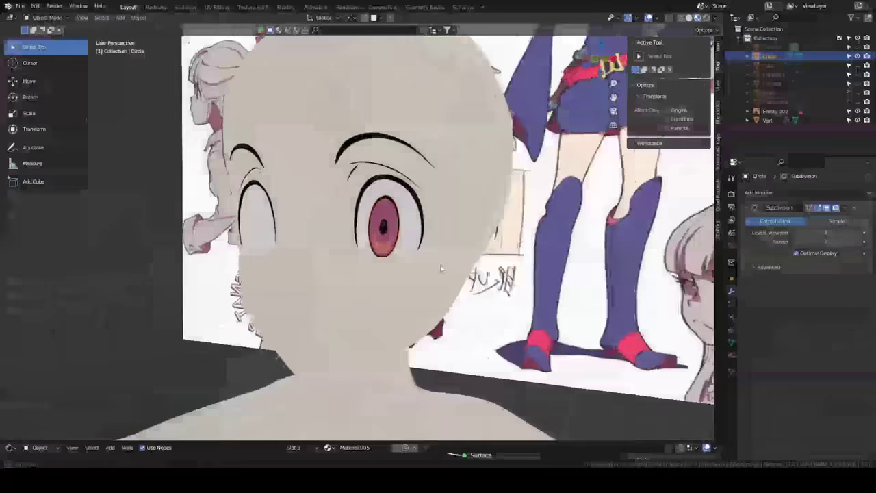
- Add a Mirror modifier to copy the iris to the other eye, then select Empty.002
left_click(758, 192)
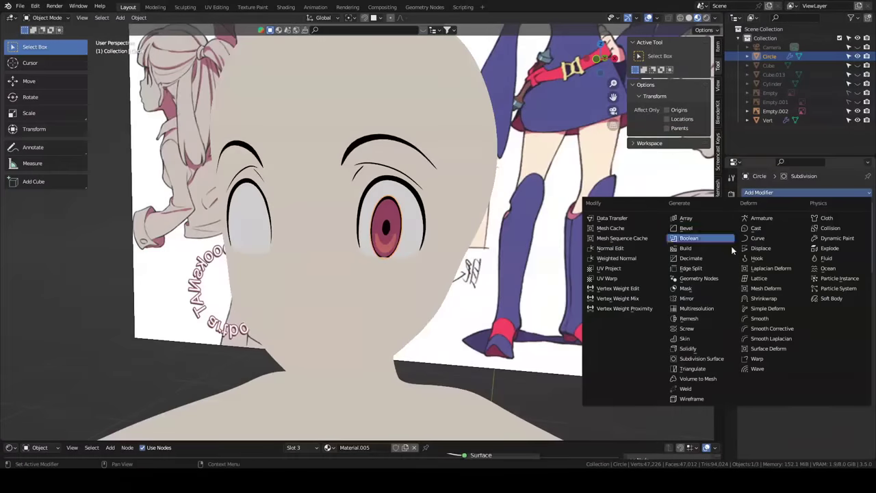
left_click(693, 303)
left_click(775, 111)
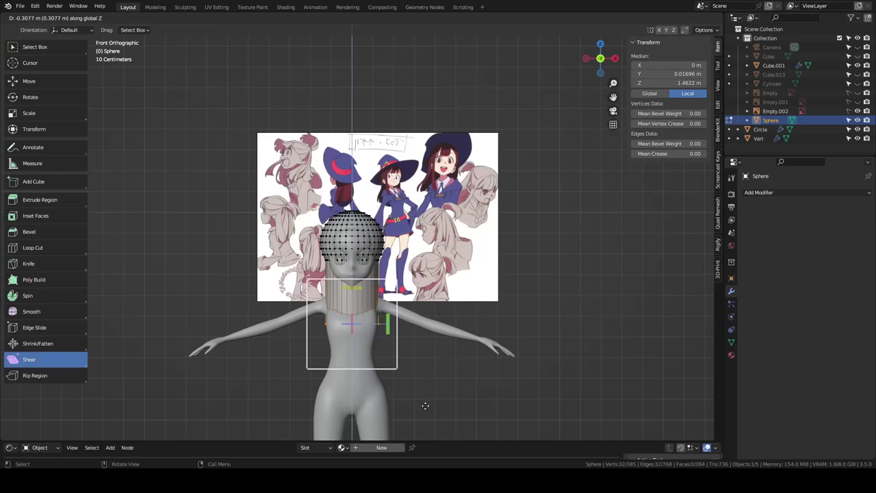
- Raise the sphere vertices over the skull and drag a bang strip's corner vertex into place
left_click(425, 406)
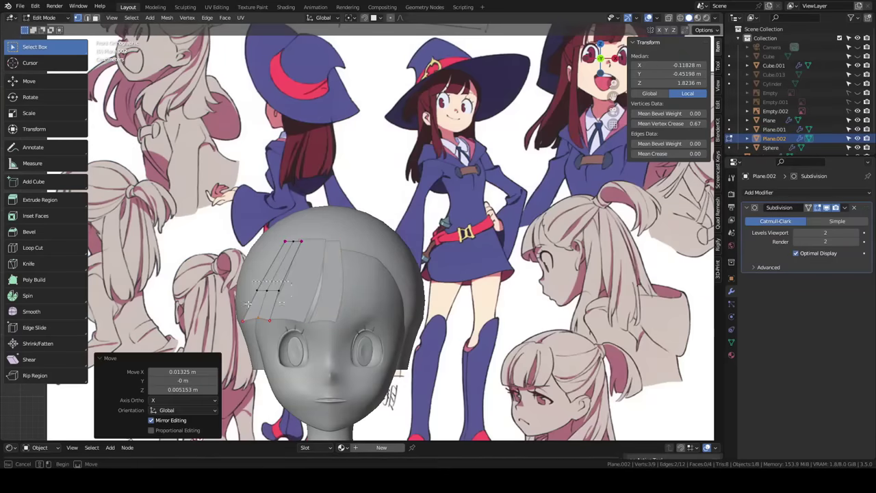
left_click(280, 280)
key("g")
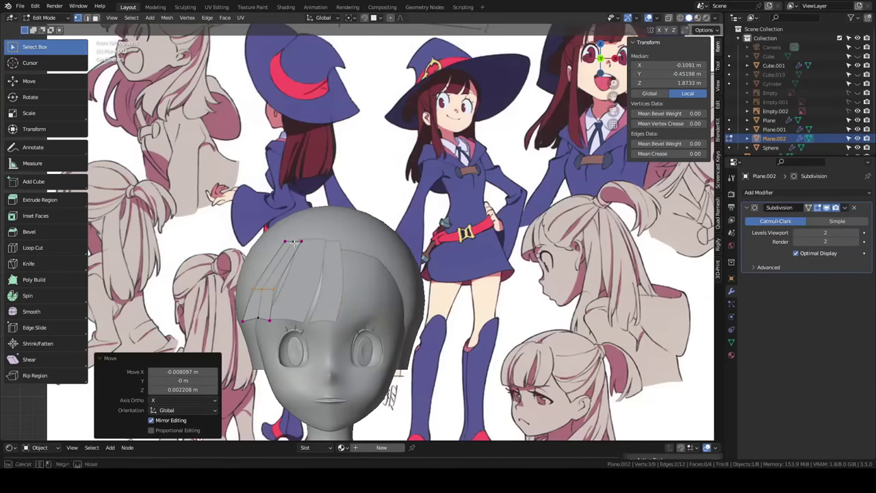
left_click(283, 288)
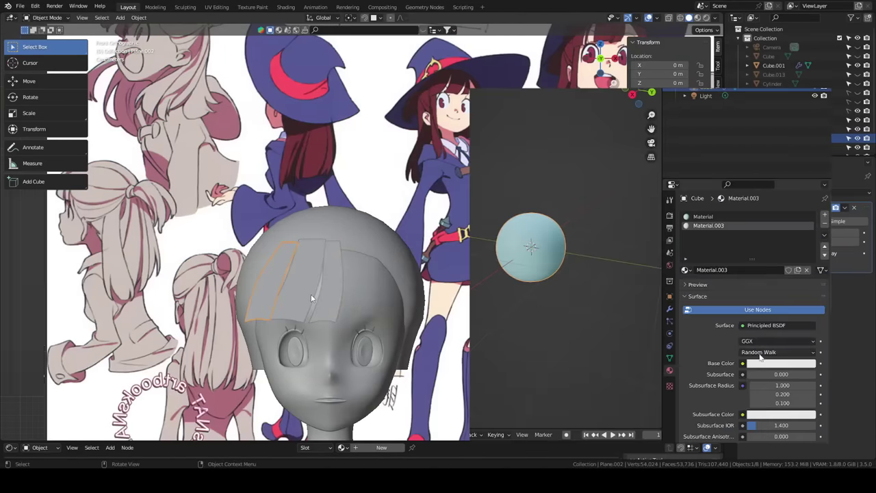
- Set the hair material to Emission with Backface Culling, widening the selected bang vertices
left_click(779, 325)
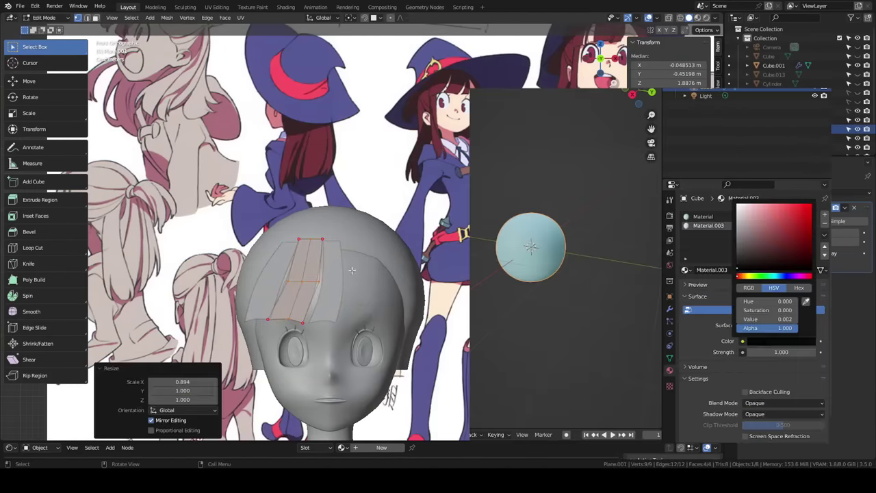
key("s")
left_click(745, 393)
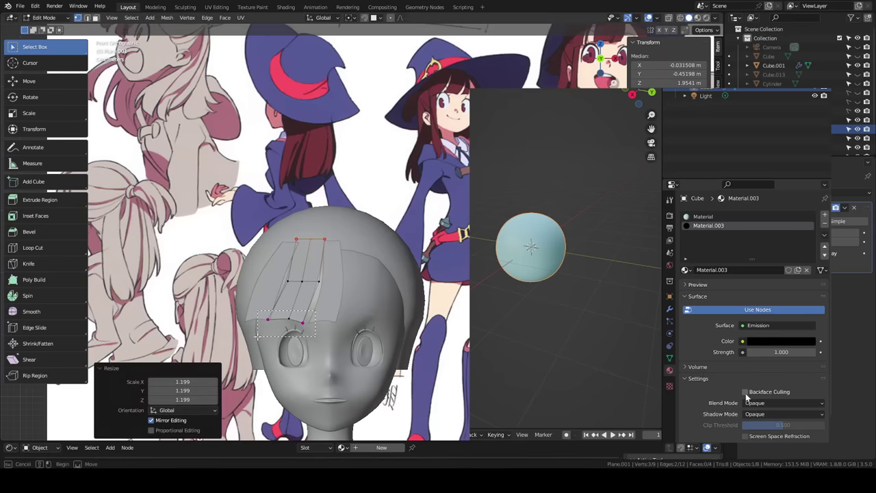
left_click(745, 393)
key("s")
- Give the bangs a Solidify modifier of 0.04 m with flipped normals
left_click(669, 309)
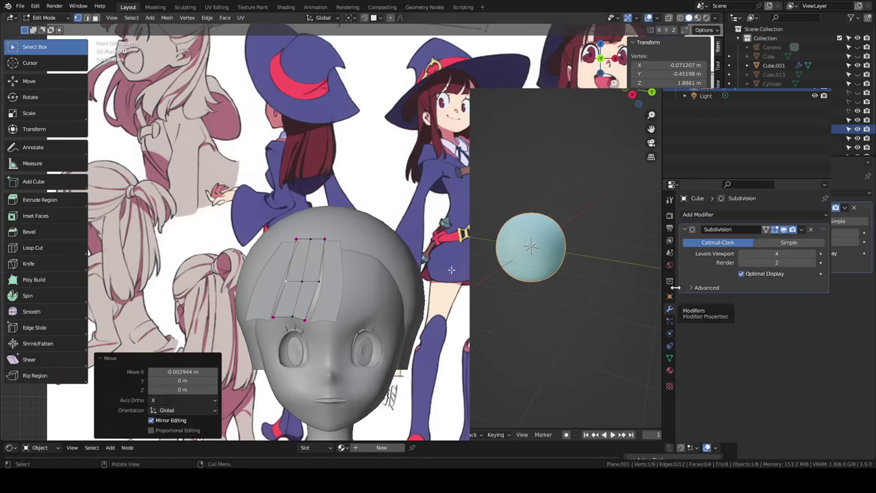
key("Tab")
left_click(692, 215)
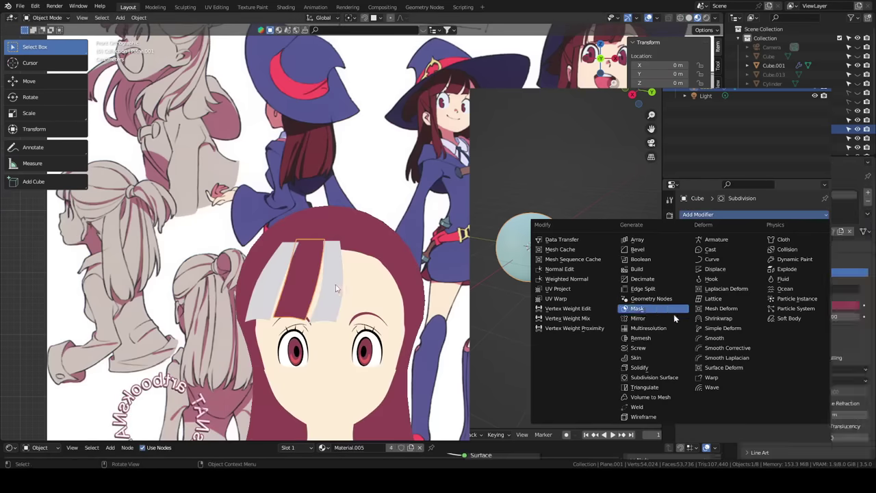
left_click(639, 367)
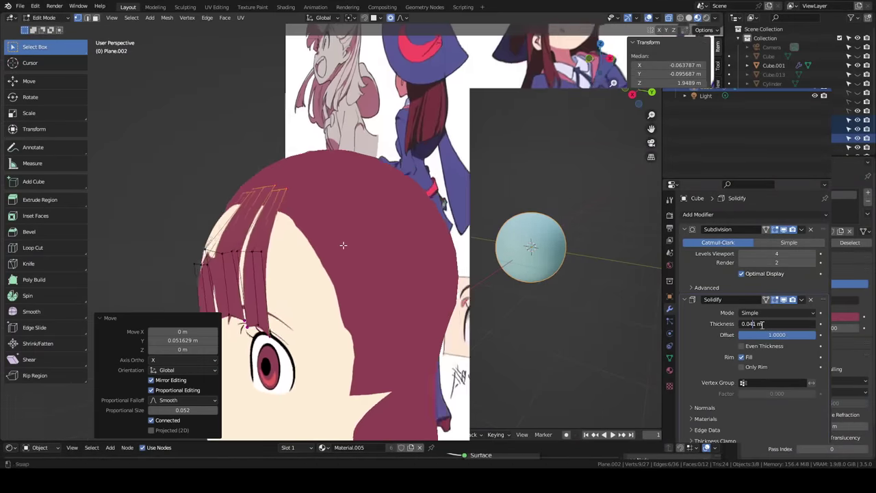
- Move the lower bang tips front to back around the head
middle_click_drag(342, 247, 168, 360)
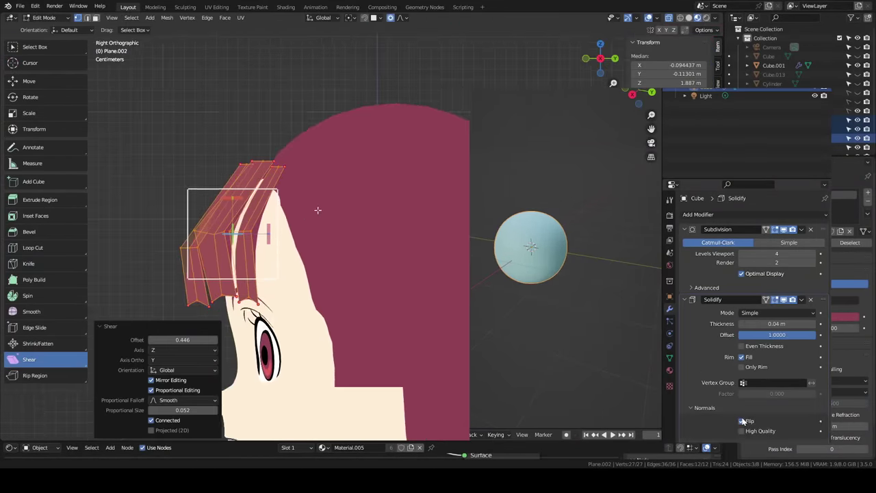
left_click_drag(337, 89, 245, 160)
scroll(813, 411, "down", 3)
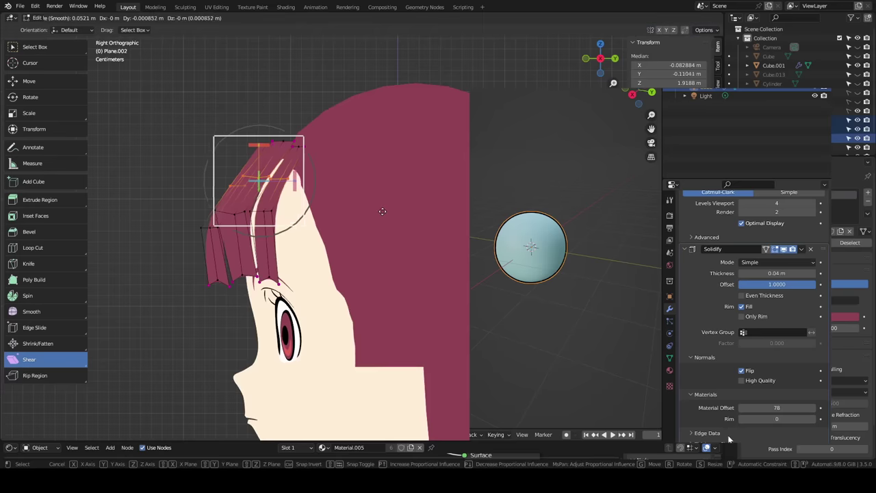
left_click(376, 207)
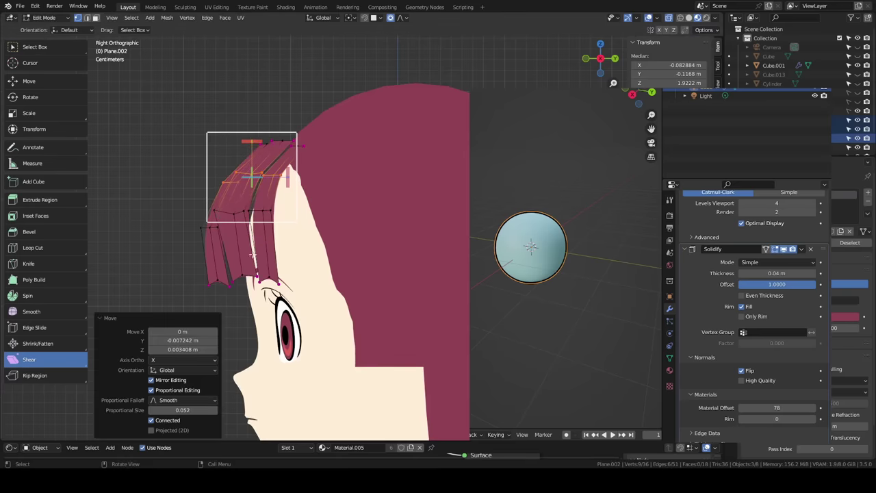
key("g")
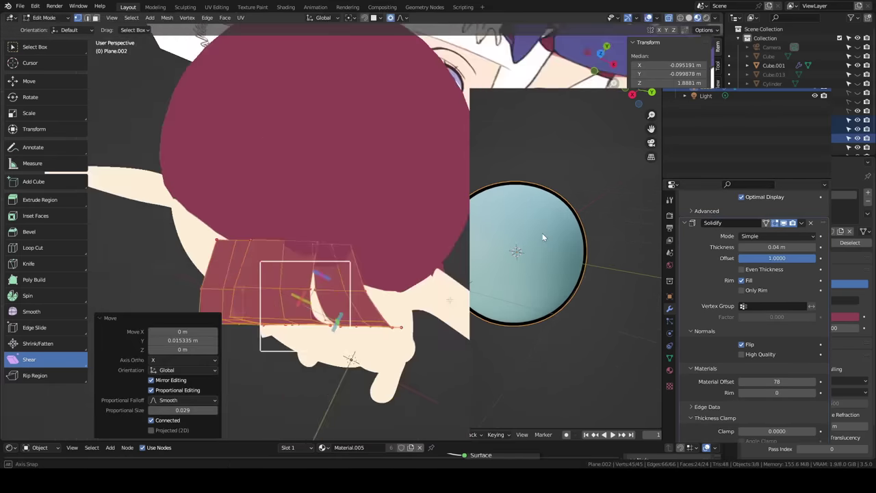
- Select a single bang strand and move it into a new position
middle_click_drag(542, 237, 510, 169)
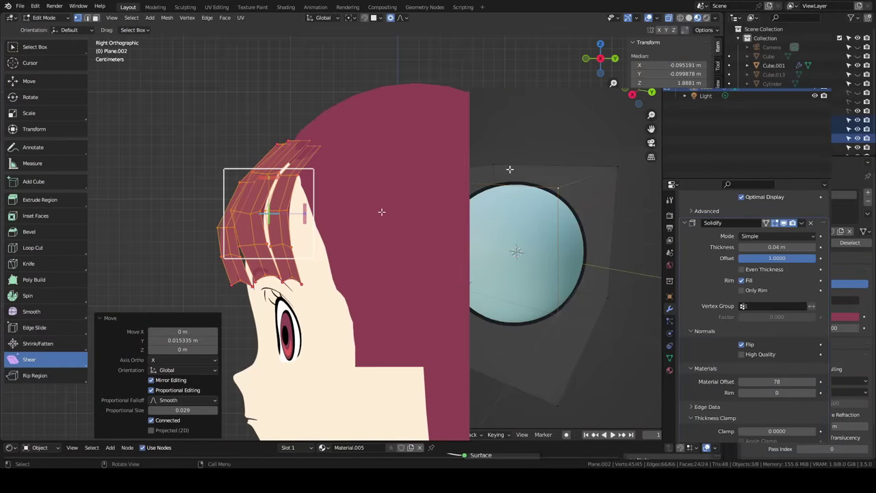
key("alt+a")
key("l")
key("shift+ctrl+alt+s")
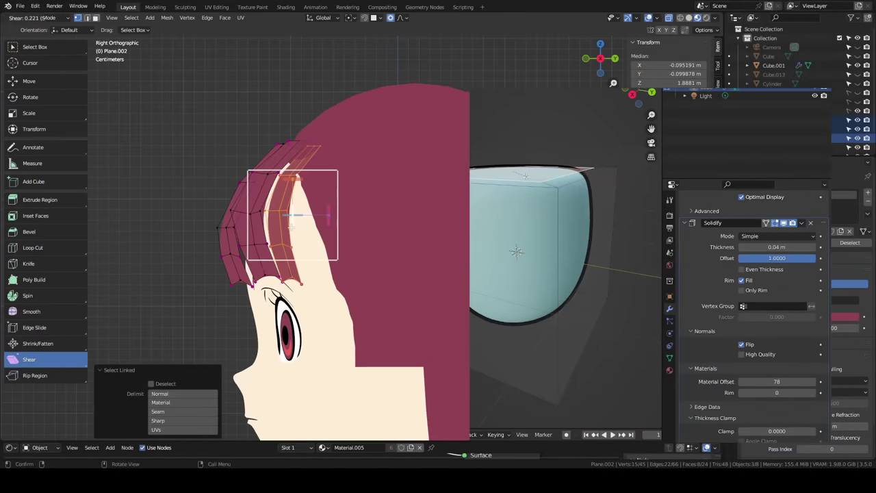
key("Escape")
key("g")
left_click(525, 181)
middle_click_drag(525, 182, 342, 348)
- Rotate another hair strand about the vertical axis to angle it around the forehead
key("alt+a")
key("l")
key("r")
key("z")
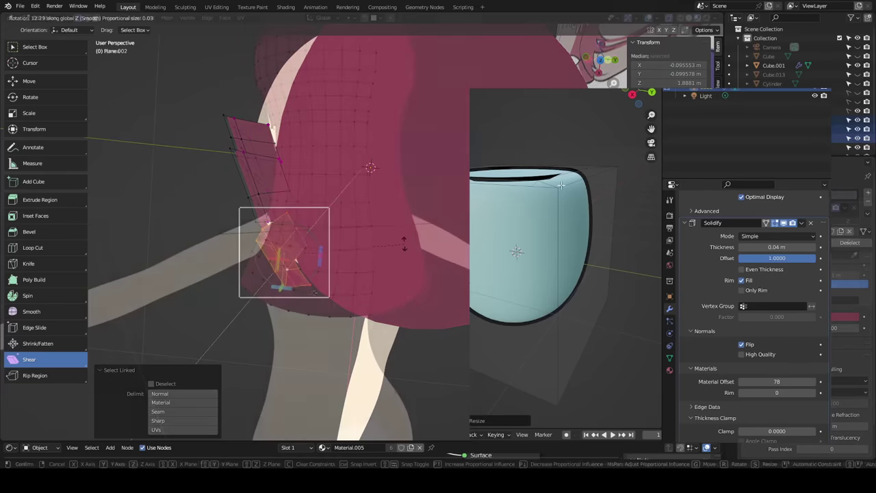
key("Escape")
middle_click_drag(404, 244, 332, 204)
- Undo the last back-hair edit and scale down the hair's lower-edge vertices
left_click(332, 204)
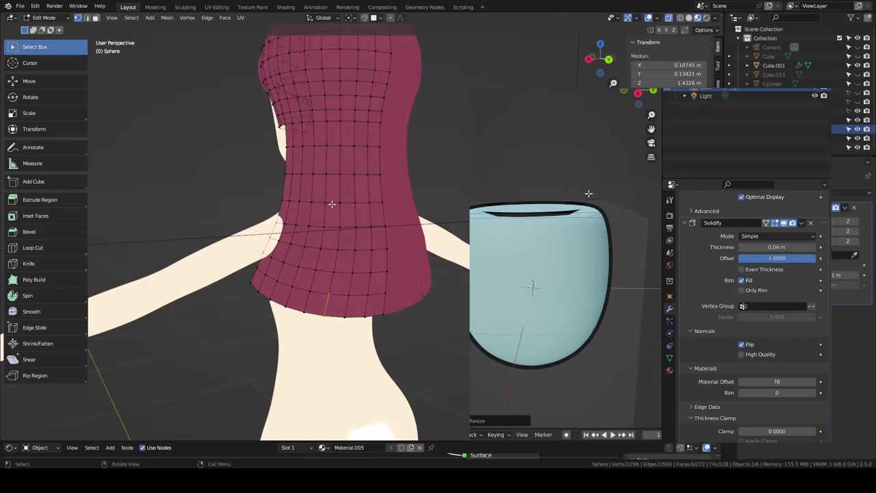
key("ctrl+z")
key("ctrl+z")
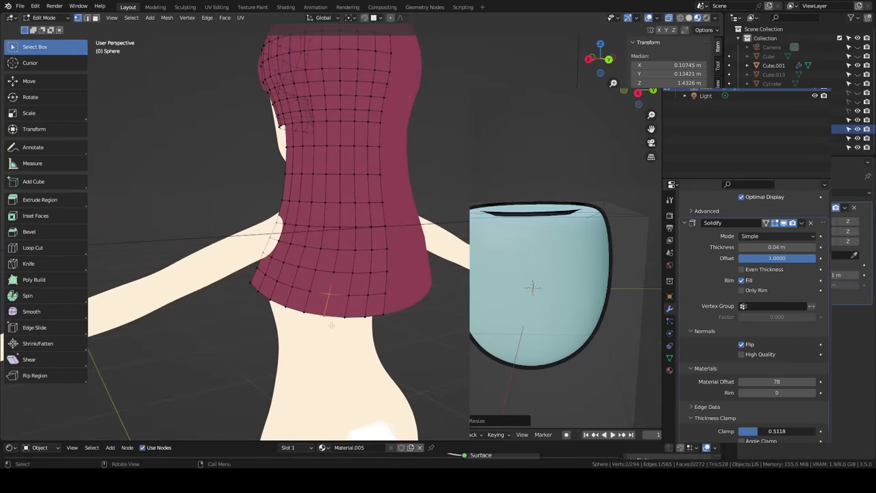
left_click(394, 309)
middle_click_drag(507, 287, 482, 261)
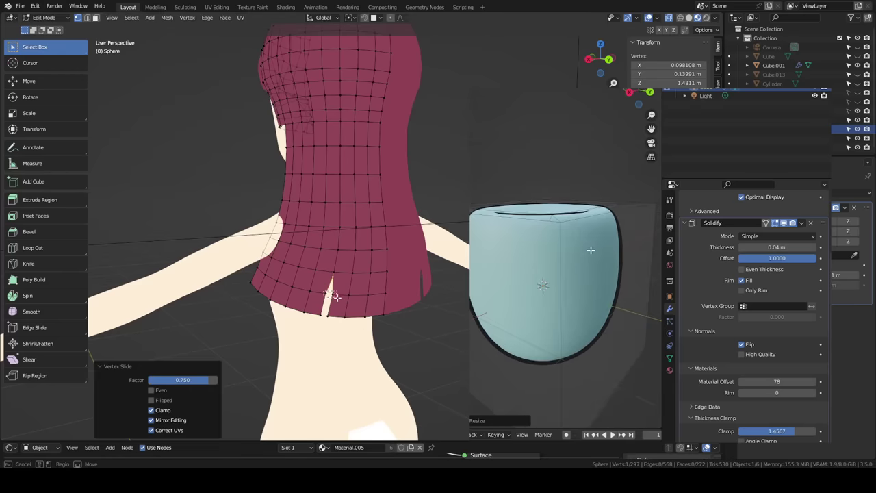
key("s")
left_click(365, 314)
middle_click_drag(365, 313, 388, 324)
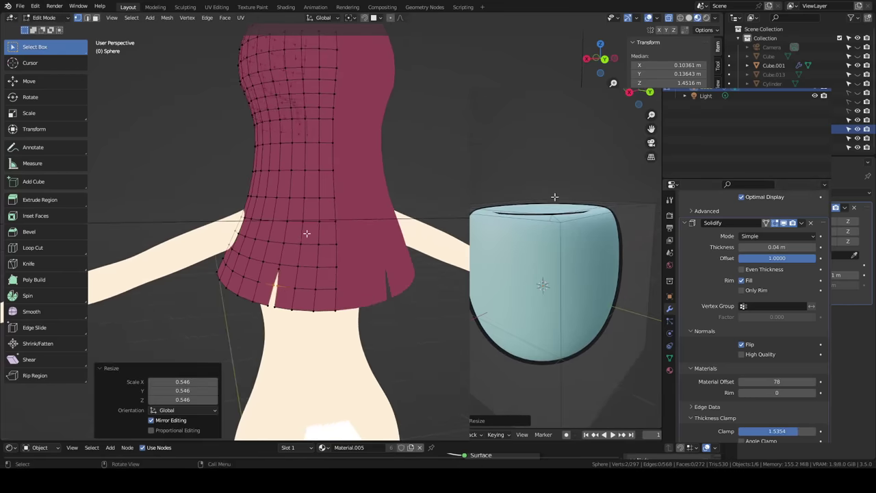
middle_click_drag(307, 234, 338, 242)
- Slide vertices along a strand edge path and scale them to 0.688, opening a gap
left_click(327, 227, "ctrl+shift")
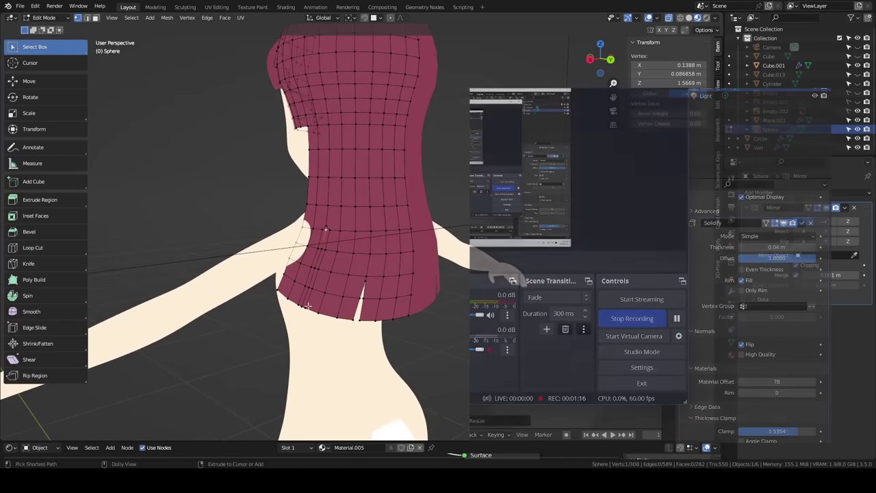
right_click(319, 320)
left_click(319, 322)
key("shift+v")
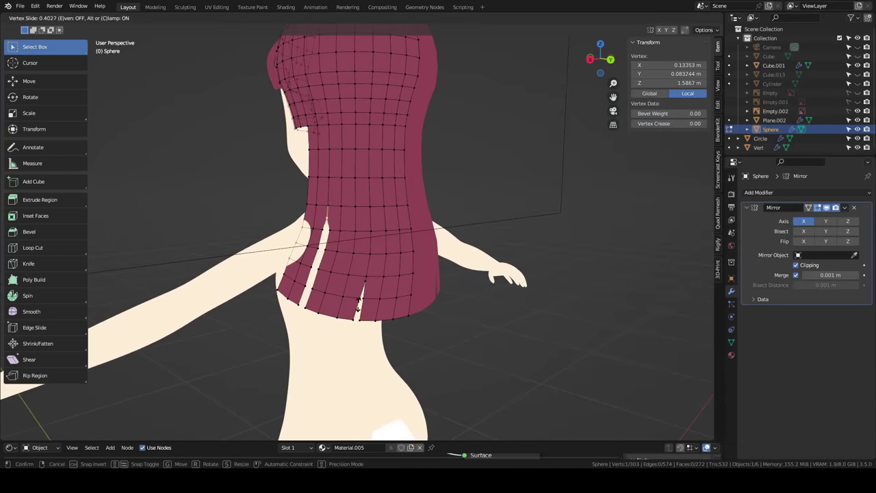
left_click(357, 301)
key("s")
left_click(410, 290)
middle_click_drag(411, 289, 394, 288)
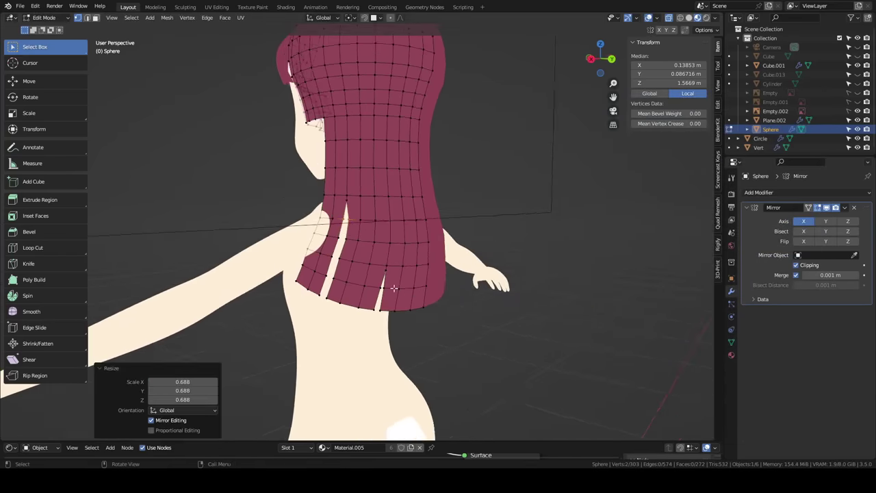
left_click(351, 261)
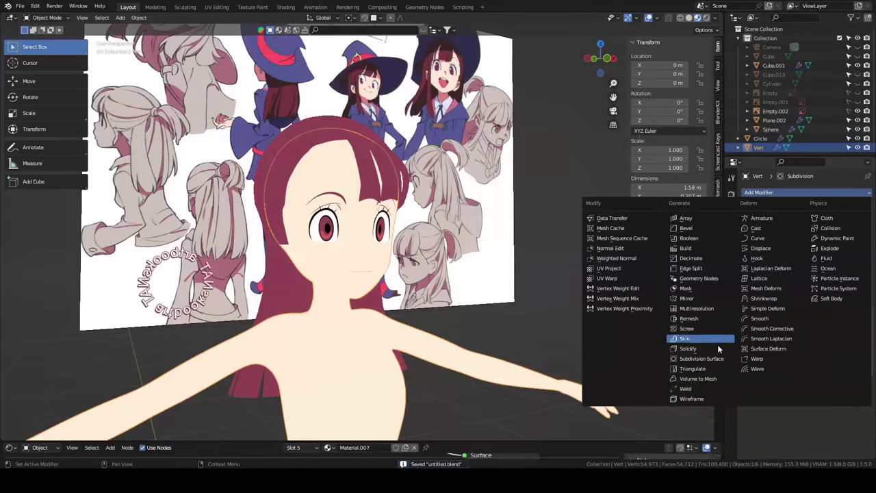
- Add a Solidify modifier to the body with Offset 1, Material Offset 1 and 0.001 m thickness
left_click(717, 345)
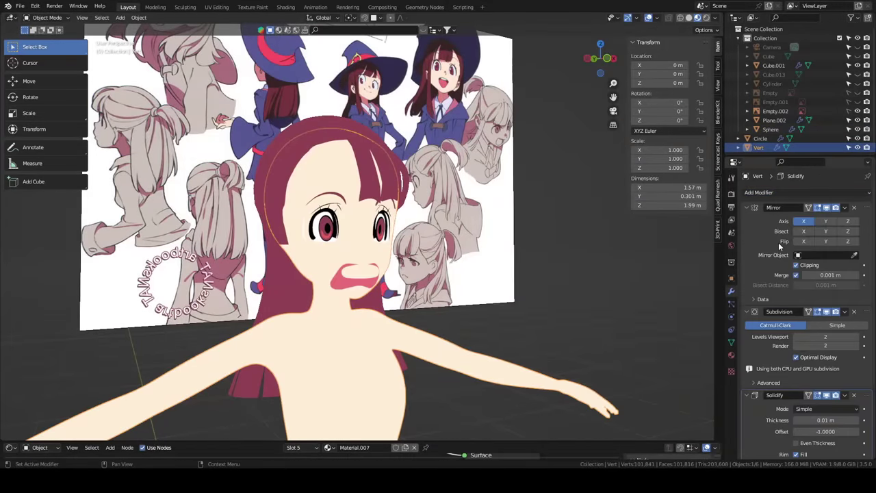
scroll(779, 245, "down", 5)
key("Return")
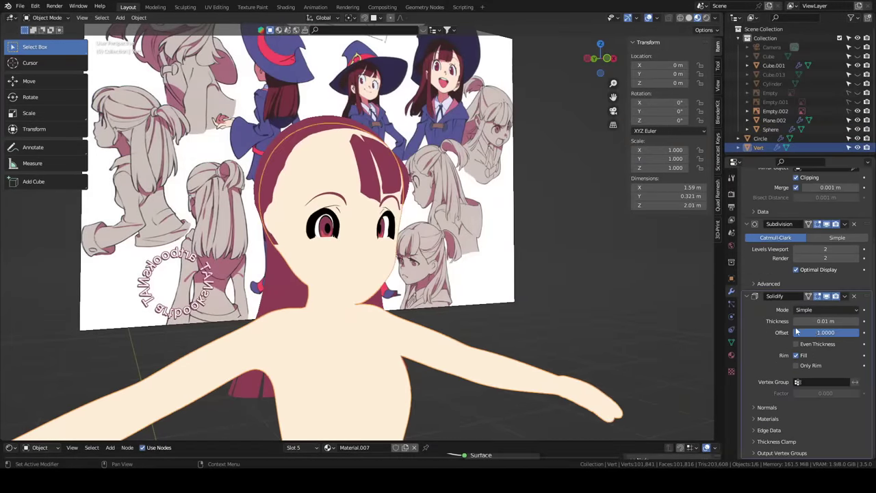
scroll(799, 422, "down", 1)
mouse_move(798, 436)
left_mouse_down()
mouse_move(842, 436)
mouse_move(797, 436)
left_mouse_up()
type("0")
key("Return")
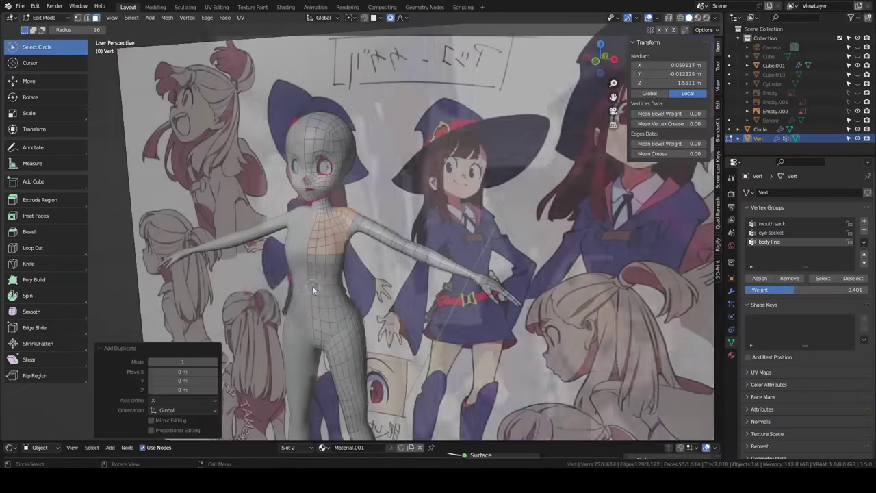
- Separate the selected chest faces into a new shirt object and edit its mesh
key("p")
left_click(312, 286)
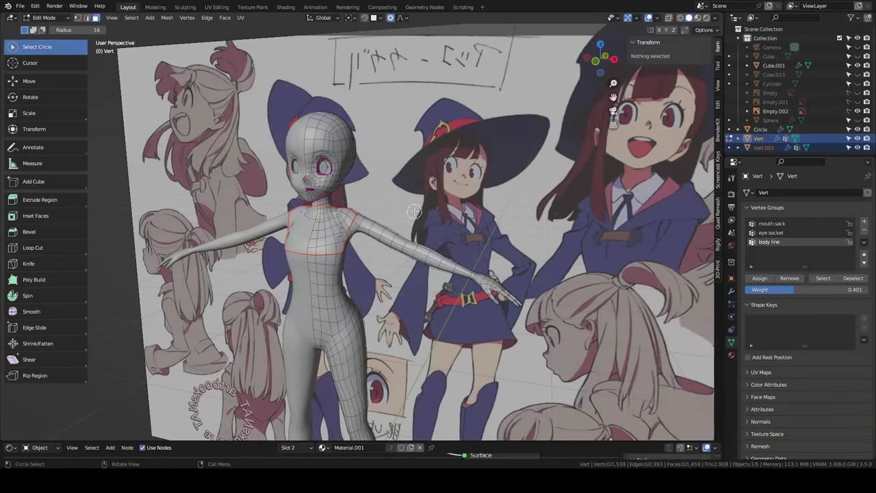
key("ctrl+Tab")
left_click(322, 243)
left_click(310, 252)
scroll(310, 252, "up", 4)
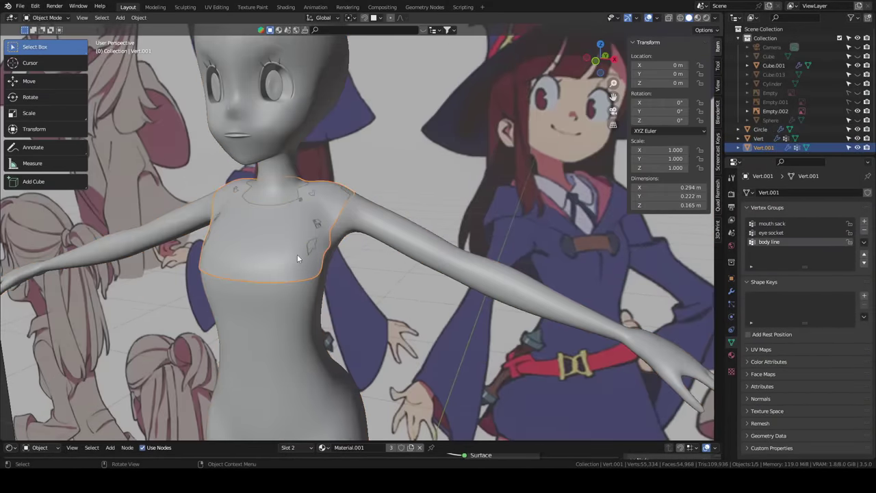
key("ctrl+Tab")
left_click(361, 240)
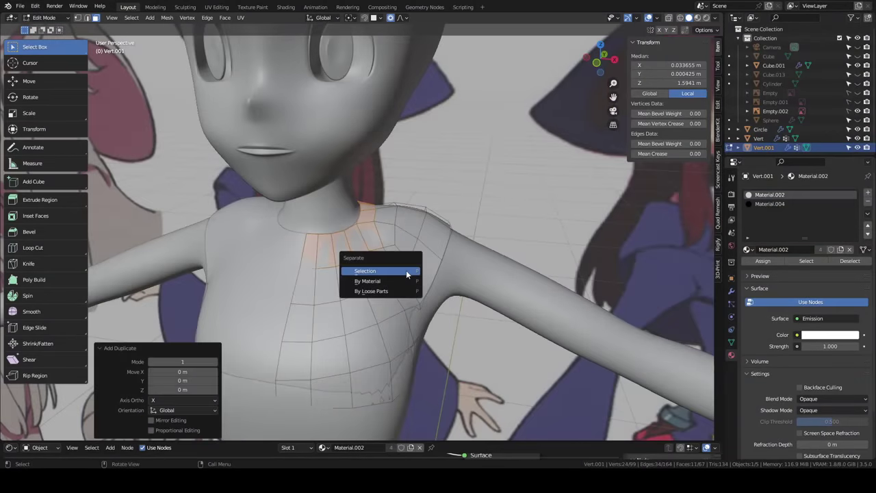
- Raise the collar vertices along Z and enable merging at the mirror seam
key("ctrl+Tab")
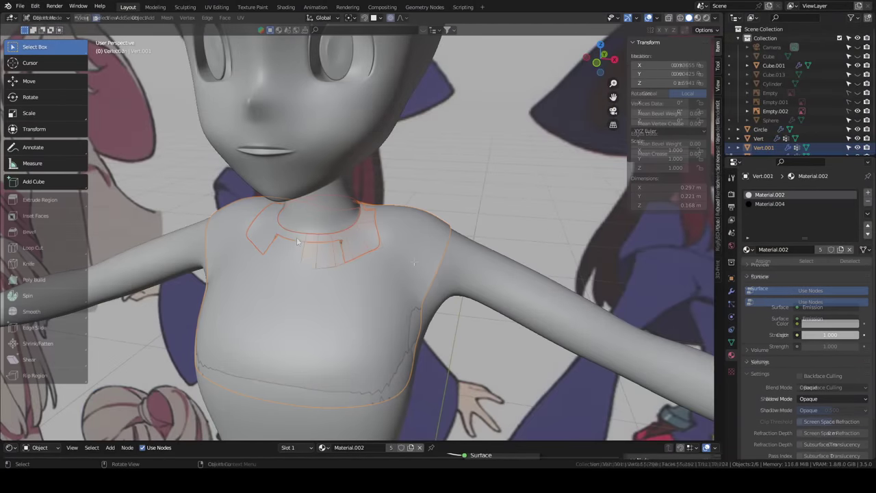
key("g")
key("z")
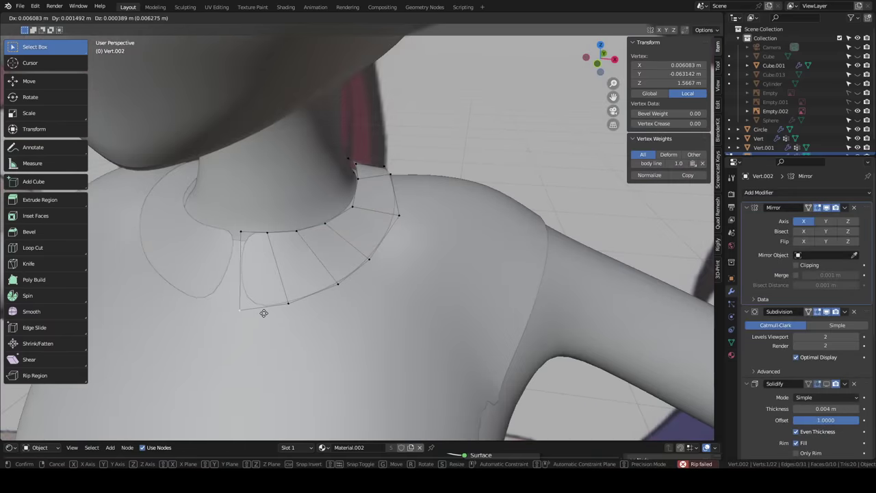
left_click(264, 312)
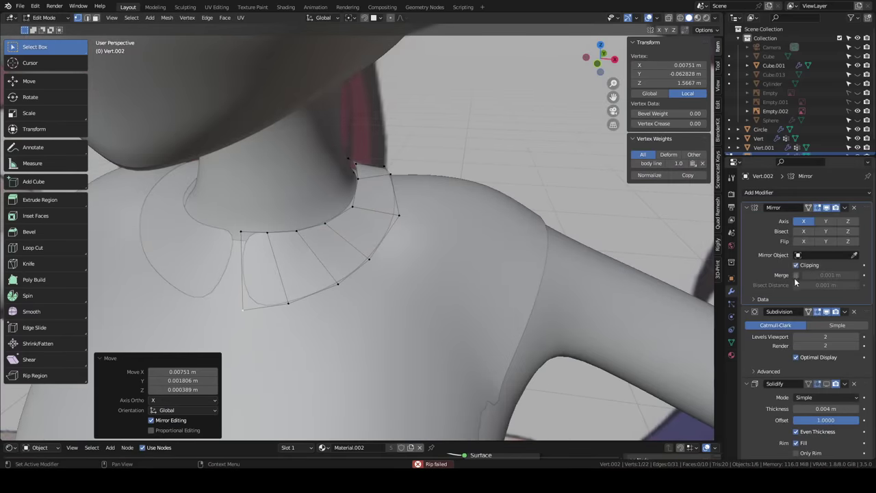
left_click(796, 274)
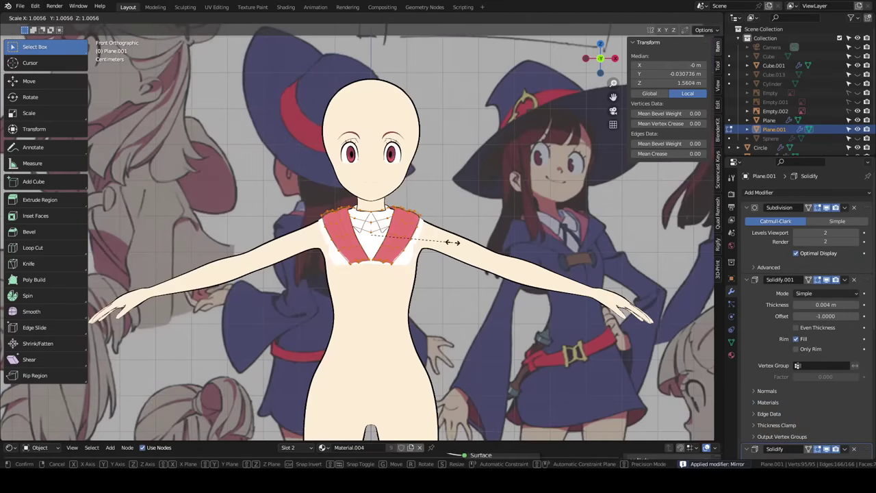
- Enlarge the sailor collar to 1.135, then scale it further along X
left_click(463, 243)
key("s")
key("x")
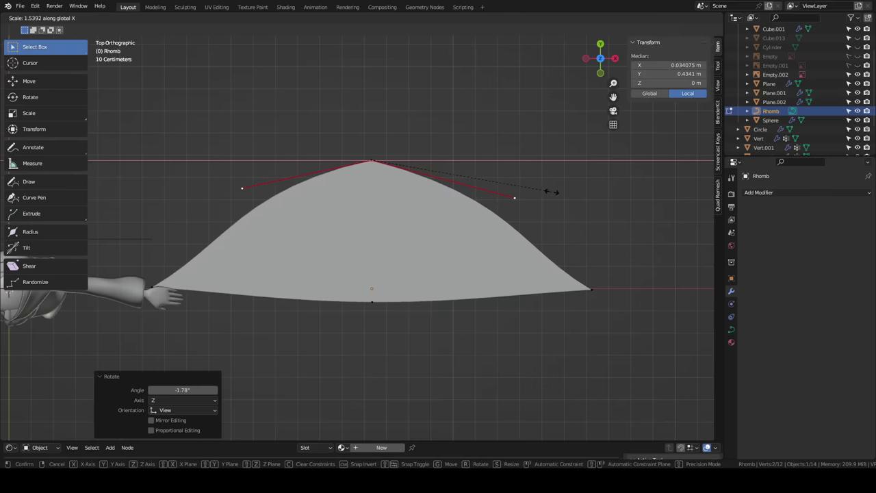
- Widen the Rhomb curve and shift its points along Y into an arched lens shape
left_click(552, 191)
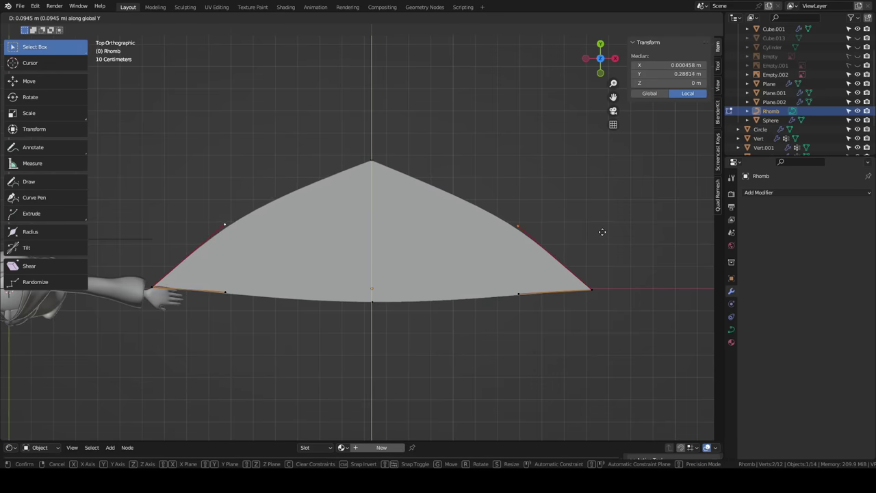
left_click(601, 235)
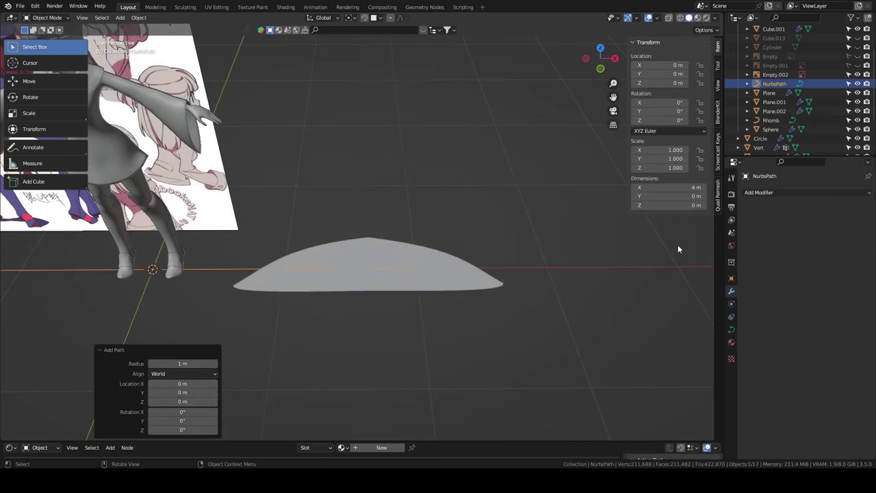
- Set the NurbsPath's bevel object to Rhomb, then move and rotate its control points around the head
left_click(731, 329)
left_click(425, 287)
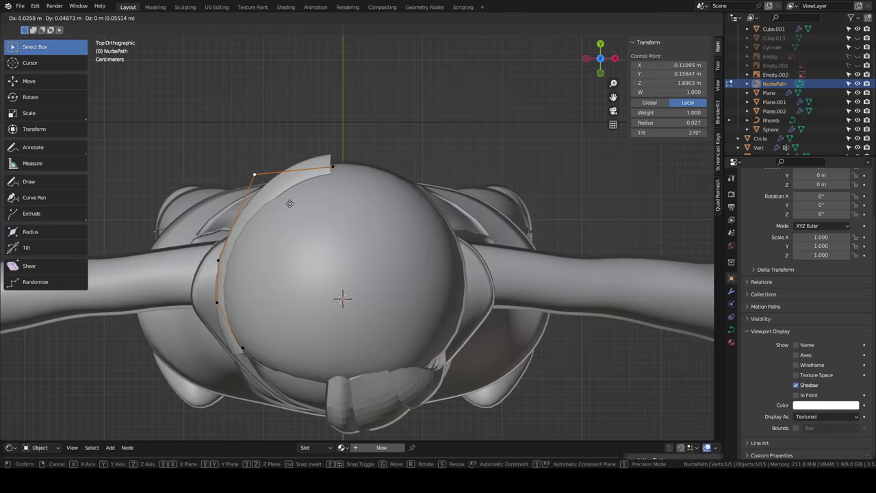
left_click(290, 203)
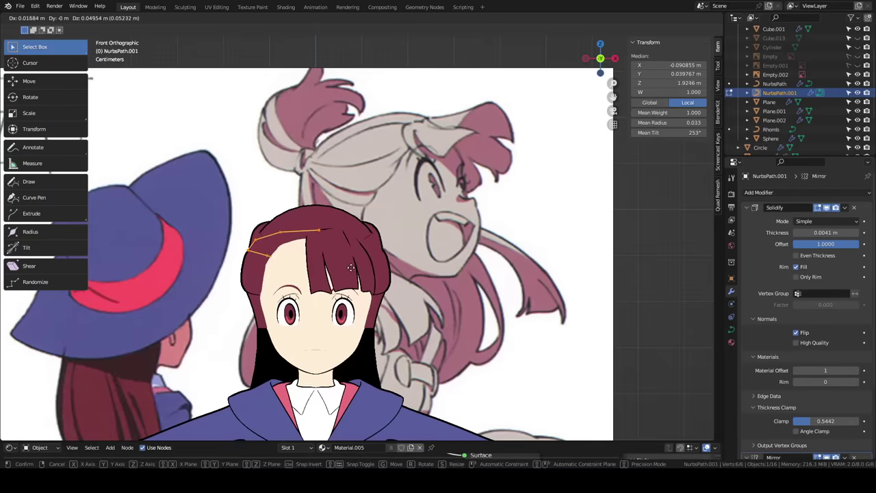
key("r")
left_click(366, 298)
key("g")
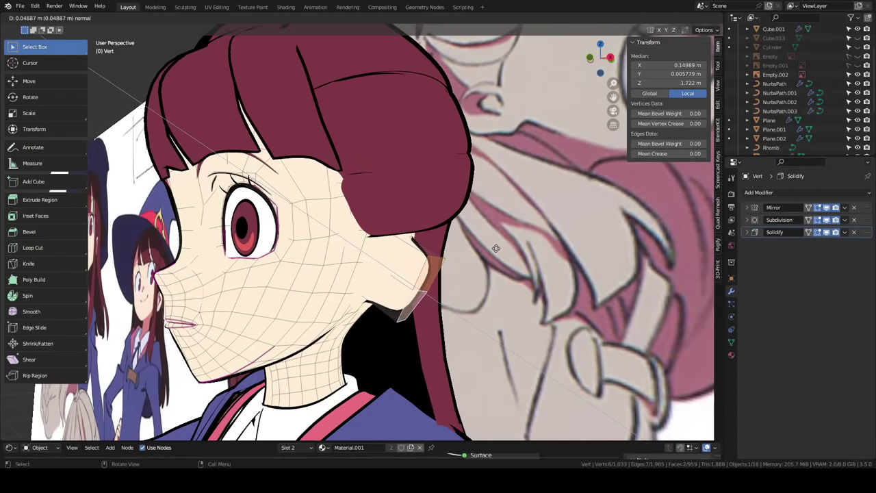
- Extrude the side-of-head faces, flatten them along Z and shift them sideways
left_click(496, 247)
key("s")
key("z")
left_click(541, 226)
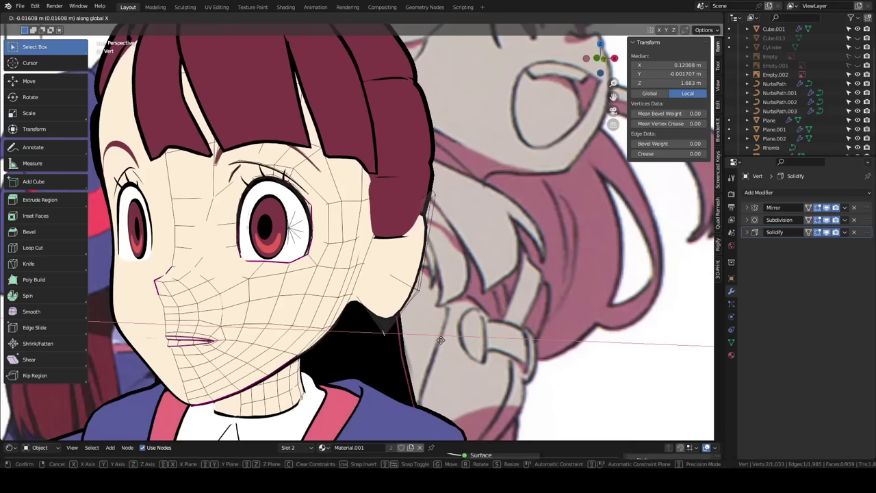
left_click(430, 334)
- Adjust the ear vertices in front view and inset the ear faces for an inner rim
key("KP_1")
key("g")
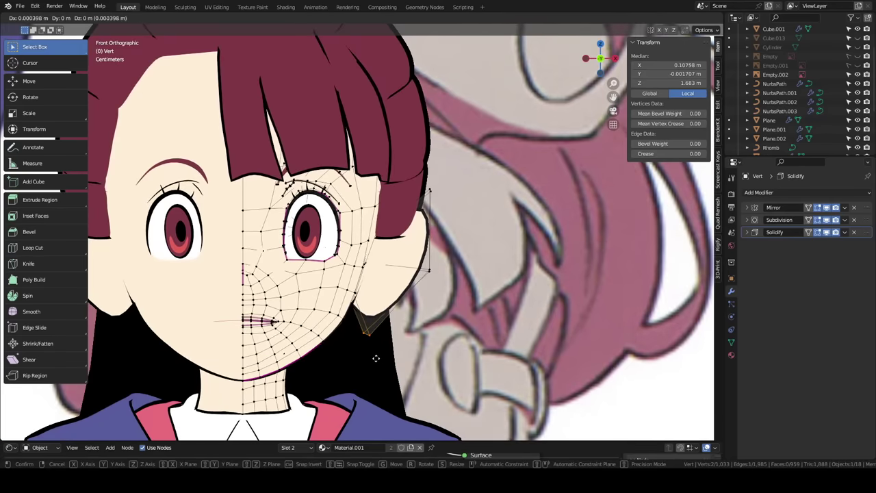
left_click(380, 348)
key("i")
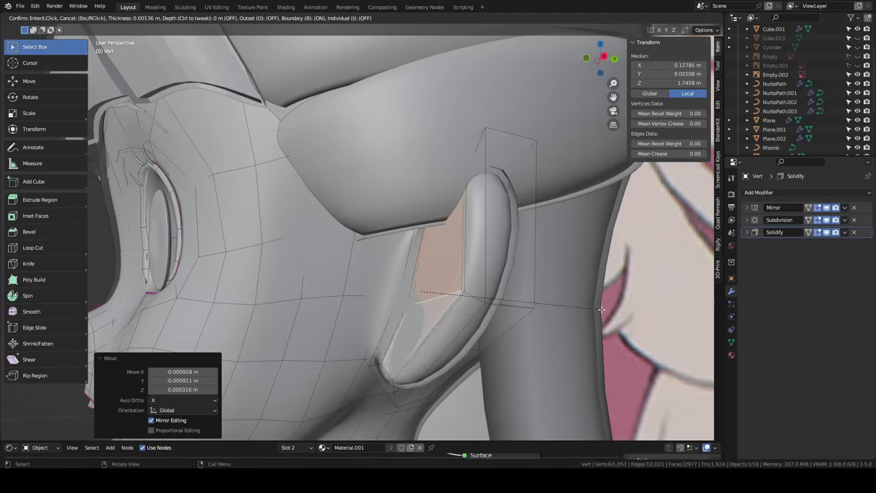
left_click(599, 309)
key("g")
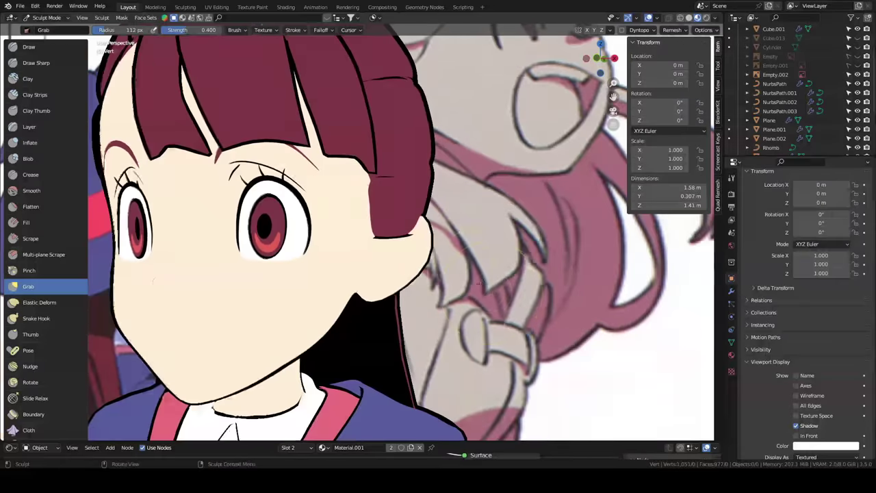
mouse_move(384, 284)
middle_mouse_down()
mouse_move(419, 284)
mouse_move(406, 288)
middle_mouse_up()
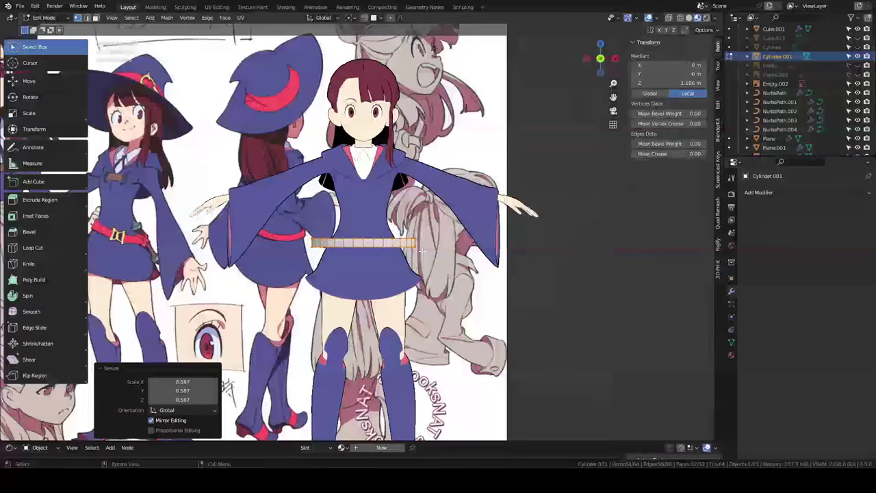
- Thicken the belt band by scaling it along Z
key("s")
key("z")
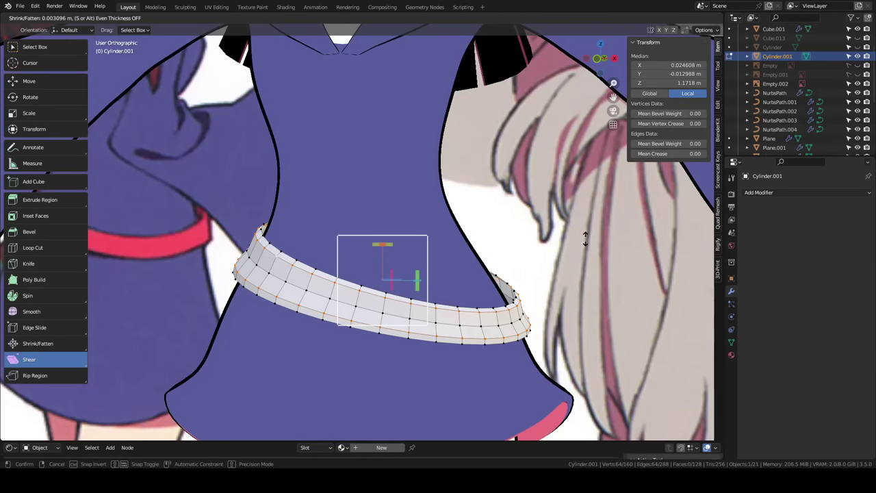
left_click(585, 238)
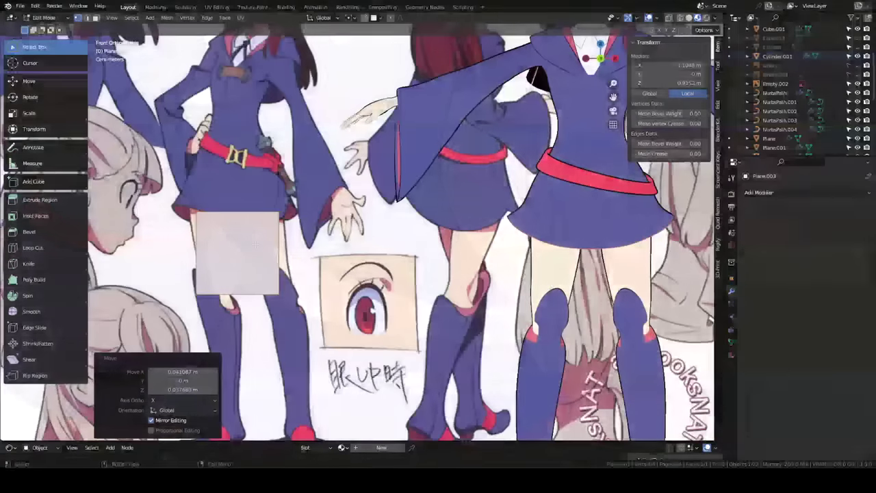
- Inset Plane.003 and delete its inner face, leaving a square buckle frame
key("i")
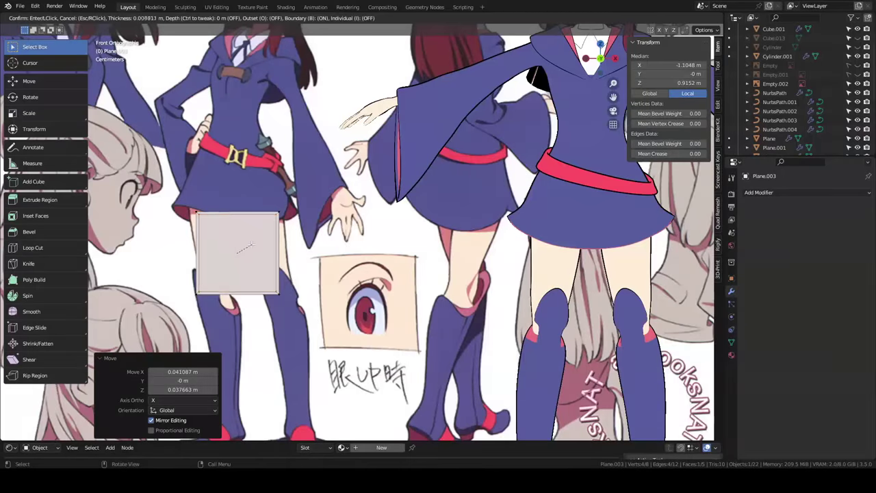
left_click(245, 246)
key("x")
left_click(262, 261)
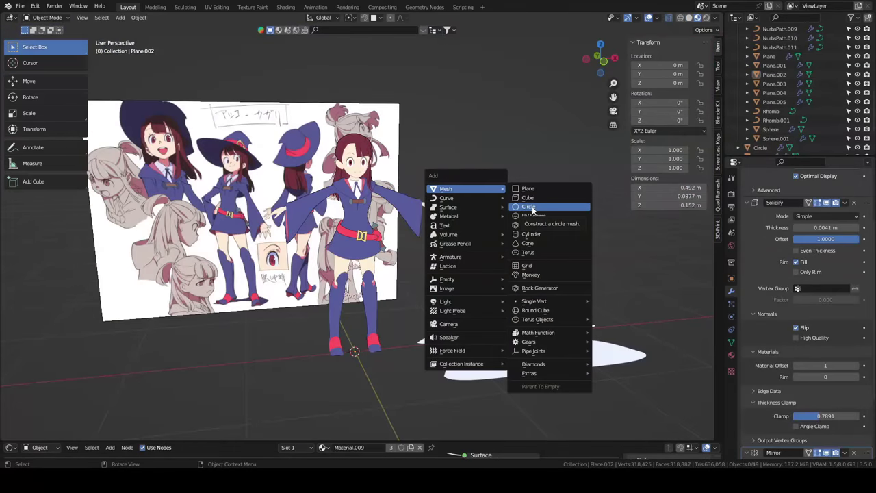
- Bend the hat tip back by moving its curve points along Z and adjusting their thickness
left_click(532, 206)
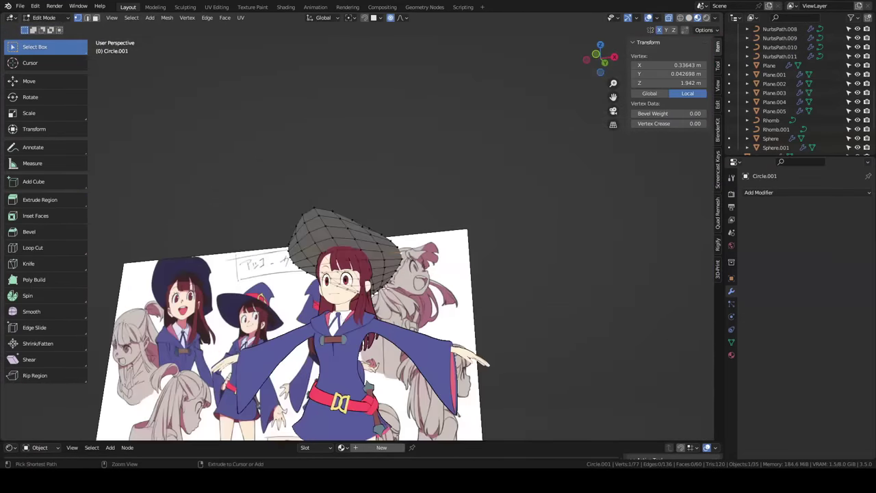
key("g")
key("z")
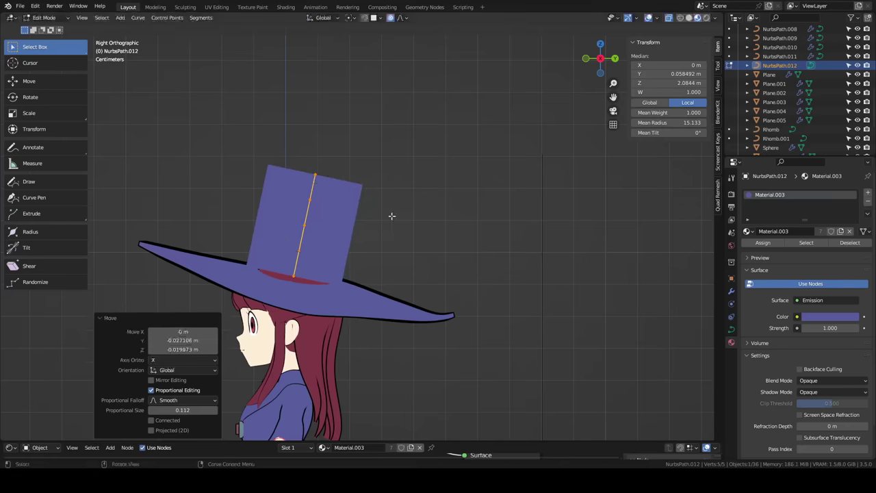
key("alt+s")
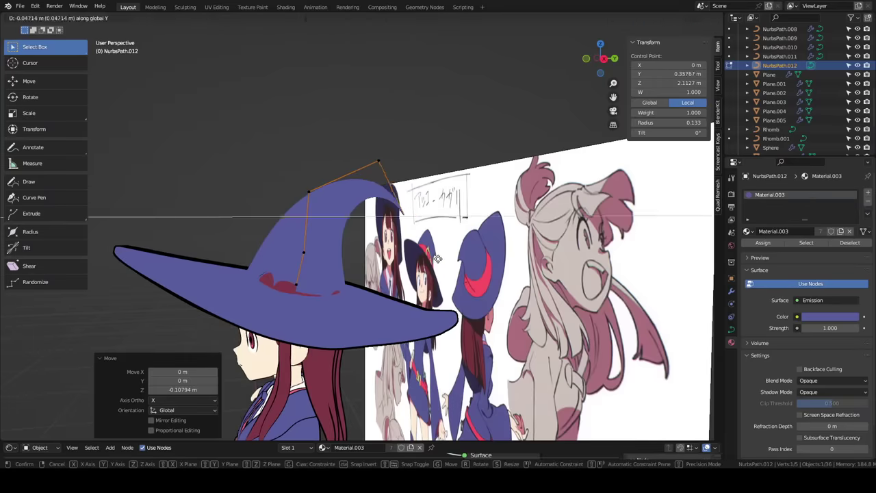
key("g")
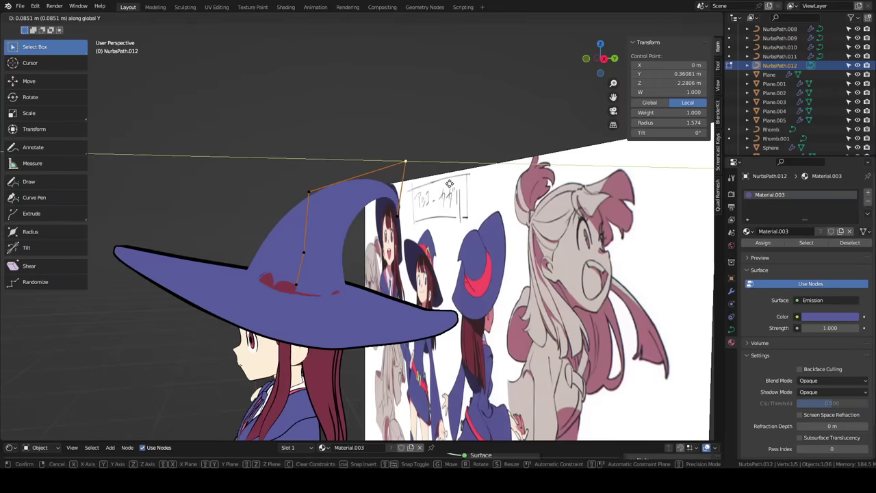
left_click(345, 225)
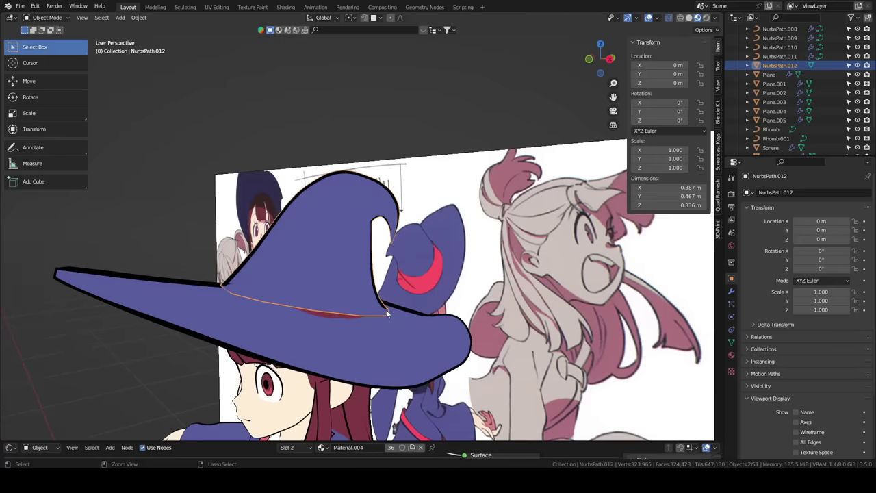
- Thicken the hat's brim band and recalculate its normals to face outside
key("ctrl+Tab")
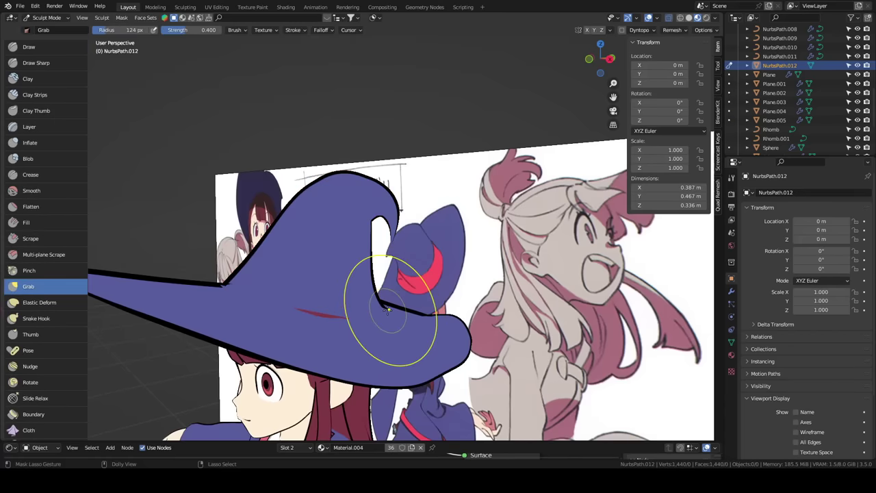
left_click(796, 432)
key("KP_3")
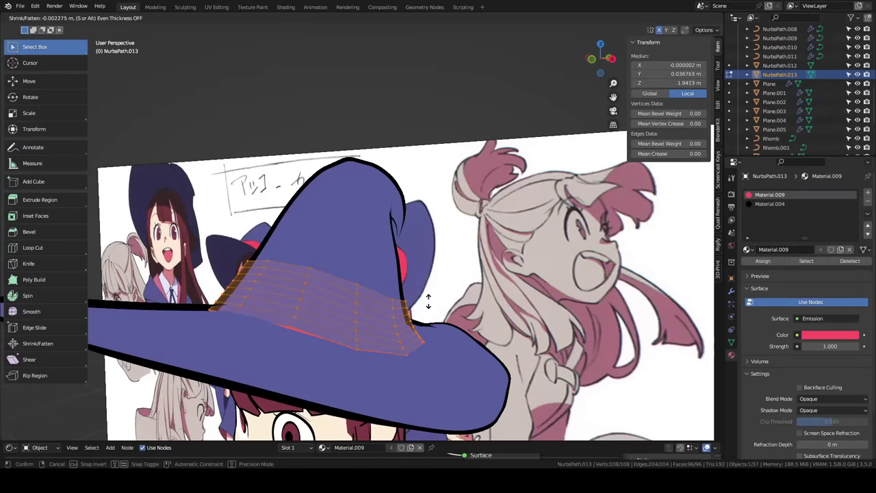
left_click(428, 301)
key("alt+n")
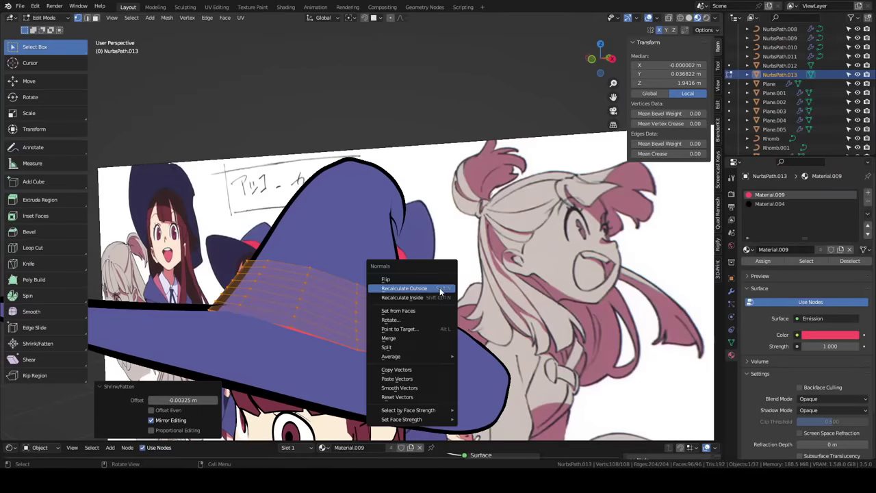
left_click(428, 289)
middle_click_drag(436, 295, 351, 265)
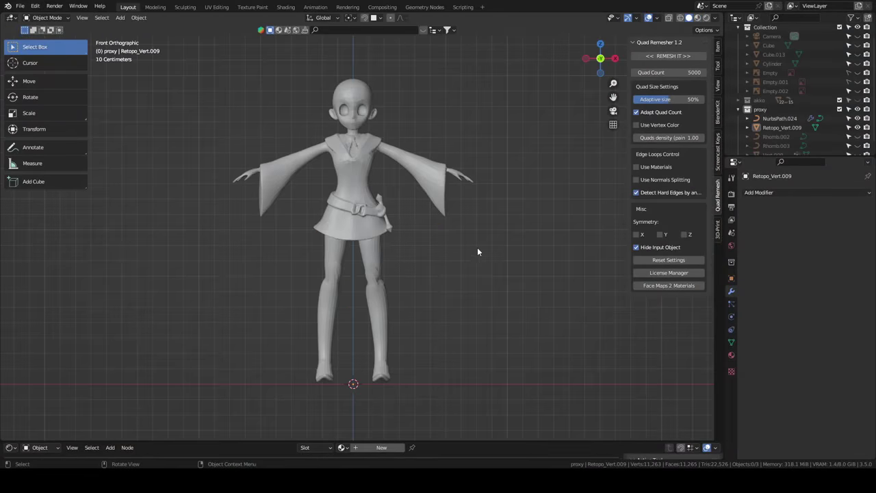
- Add a Human metarig and begin fitting its foot bones in Edit Mode
key("shift+a")
left_click(551, 197)
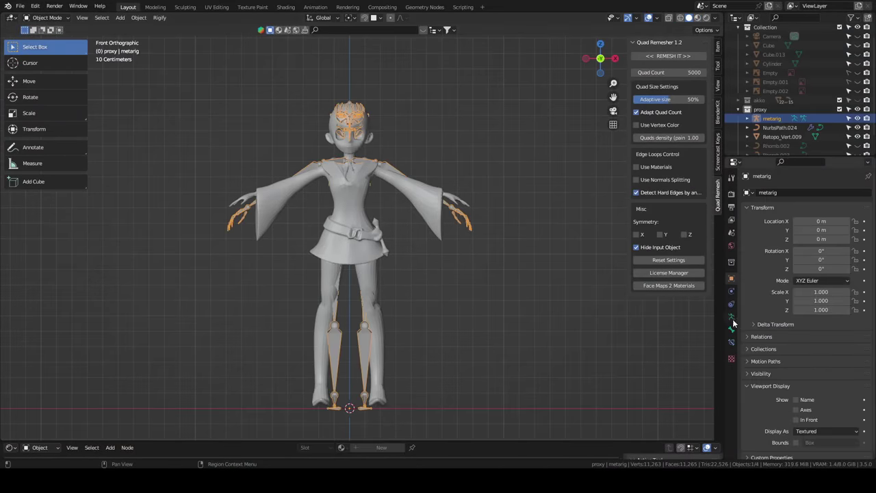
key("Tab")
scroll(418, 273, "up", 5)
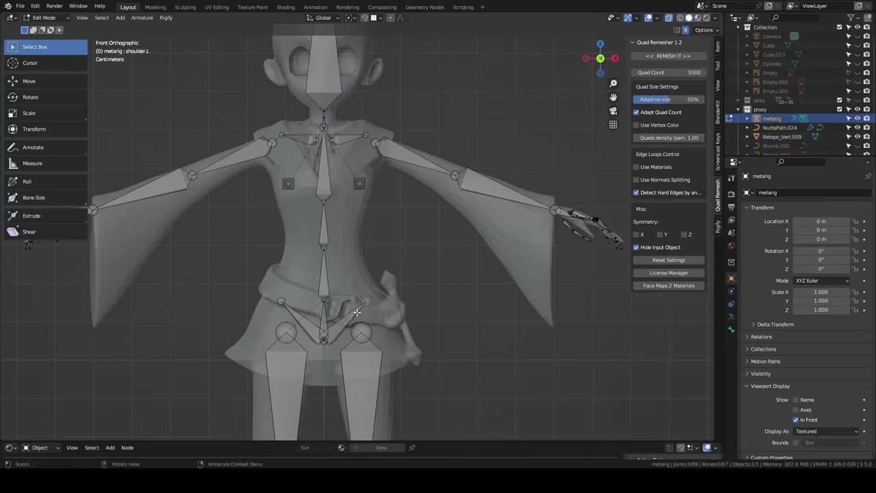
key("g")
key("z")
left_click(419, 386)
scroll(419, 386, "down", 8, "shift")
- Move the metarig's heel bone along X to match the proxy's foot
left_click(380, 413)
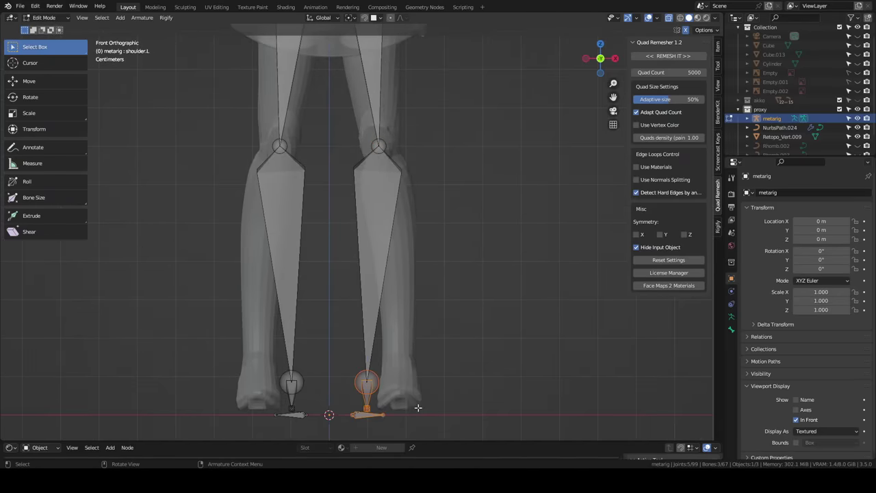
key("g")
key("x")
left_click(451, 407)
scroll(451, 406, "down", 3)
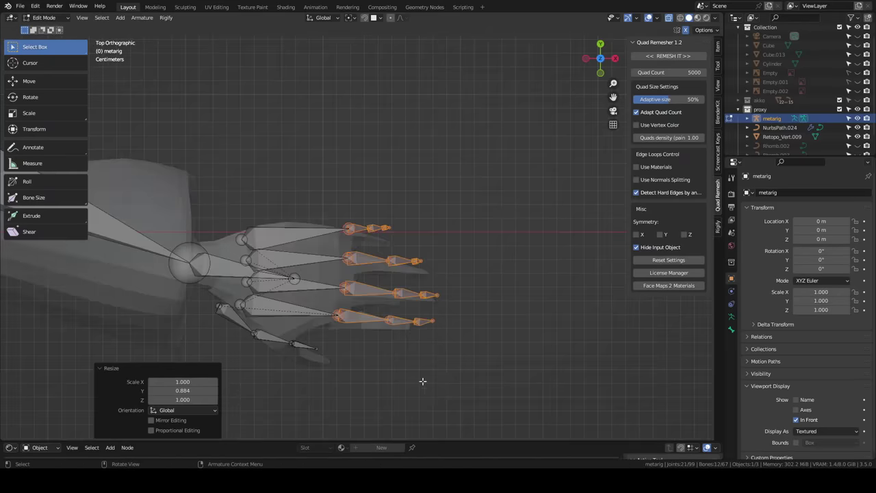
- Shorten the finger bones along Y, reposition the thumbs, and generate the control rig
key("g")
key("y")
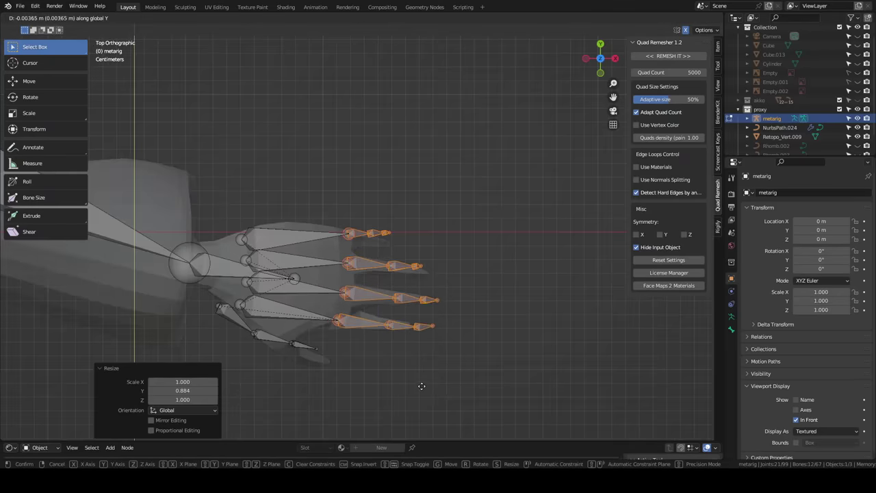
left_click(420, 383)
scroll(366, 326, "up", 3)
left_click(366, 325)
key("g")
left_click(383, 358)
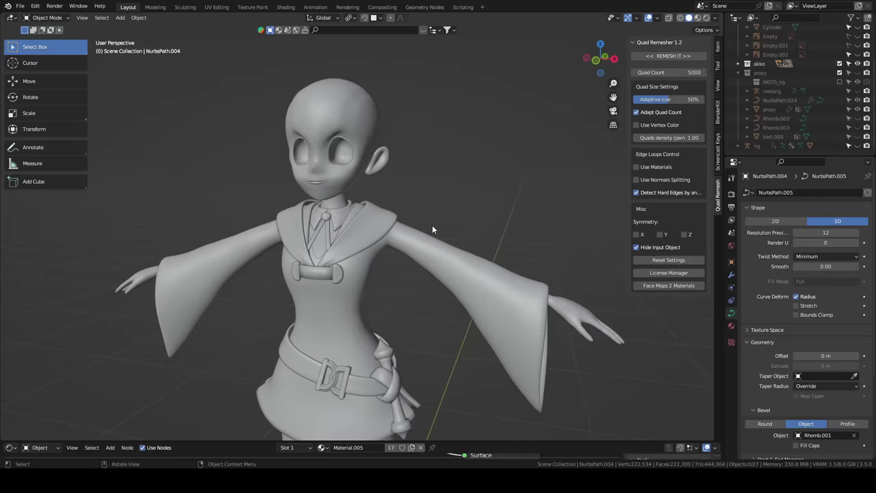
left_click(432, 229)
left_click(508, 252, "shift")
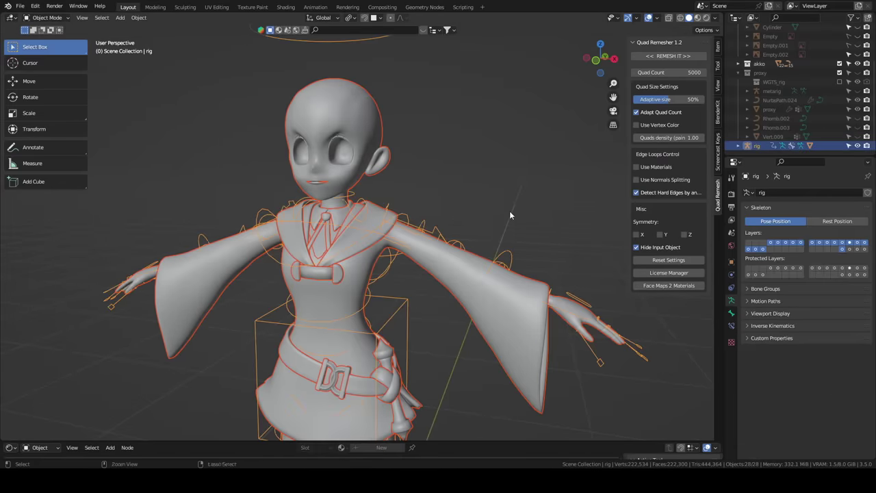
- Bind the mesh to the rig with automatic weights and rotate the arm bone toward the hip
key("ctrl+p")
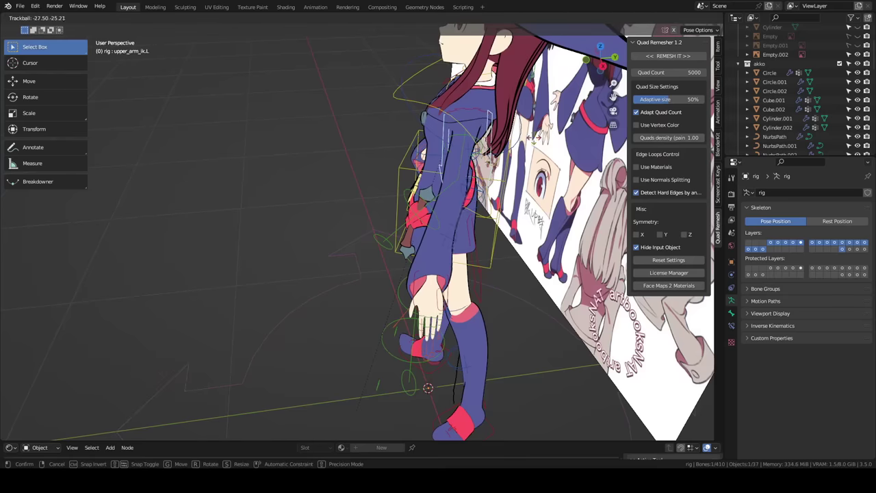
left_click(446, 312)
left_click(446, 311)
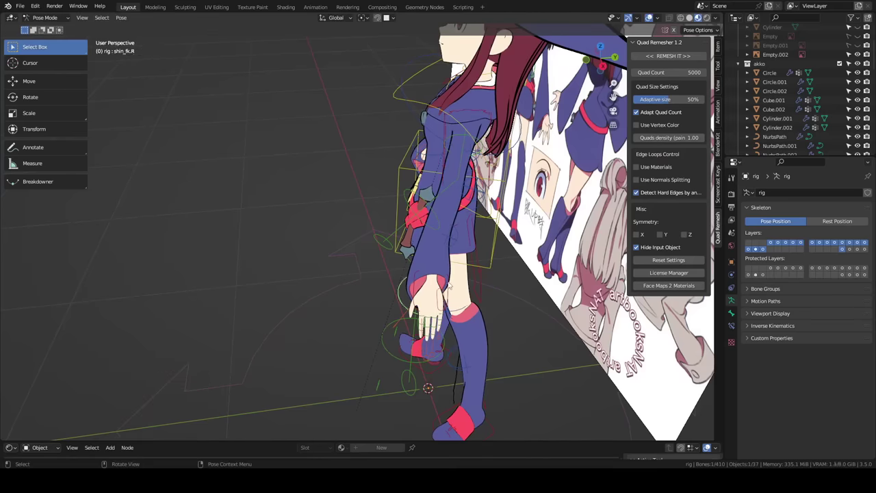
key("r")
left_click(456, 282)
middle_click_drag(456, 282, 409, 166)
key("ctrl+z")
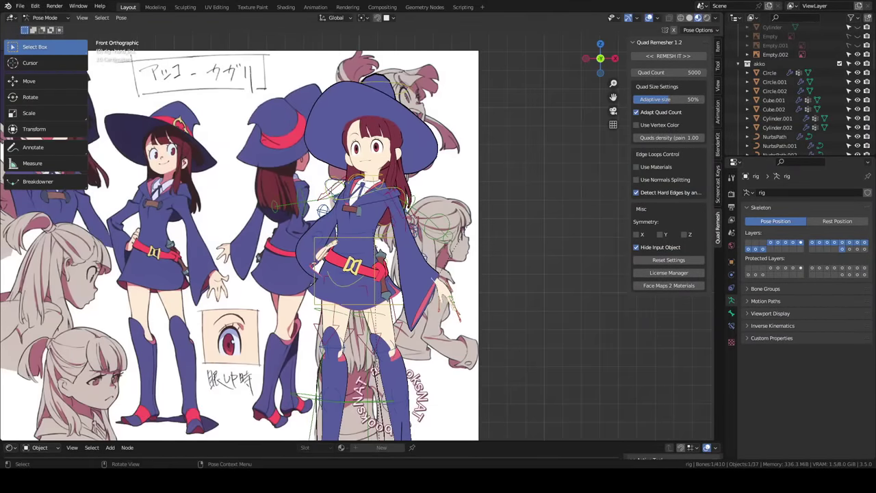
- Rotate the hand bone so the hand rests on the hip, checking from the side
key("r")
left_click(445, 294)
scroll(445, 294, "up", 2)
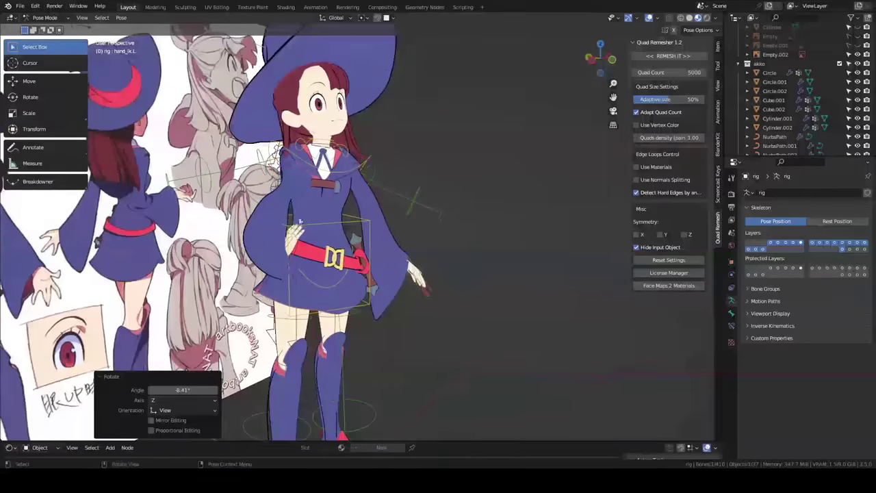
scroll(299, 221, "up", 2)
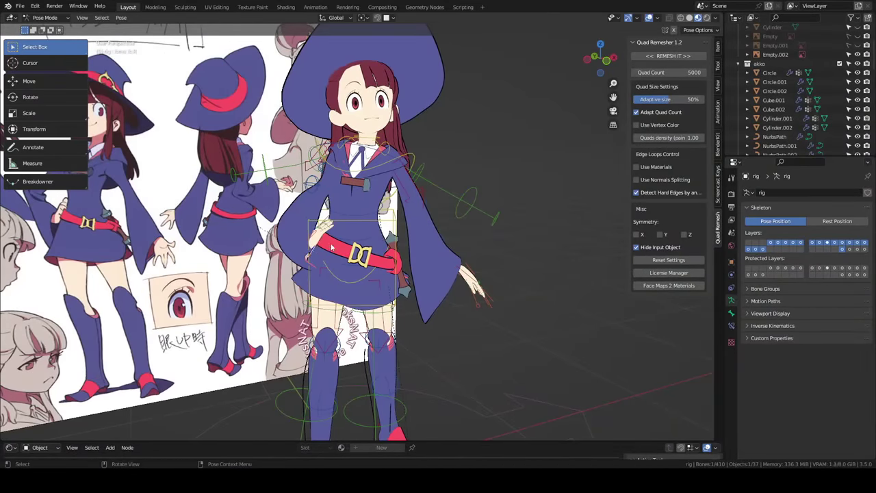
middle_click_drag(331, 248, 376, 209)
key("r")
left_click(377, 208)
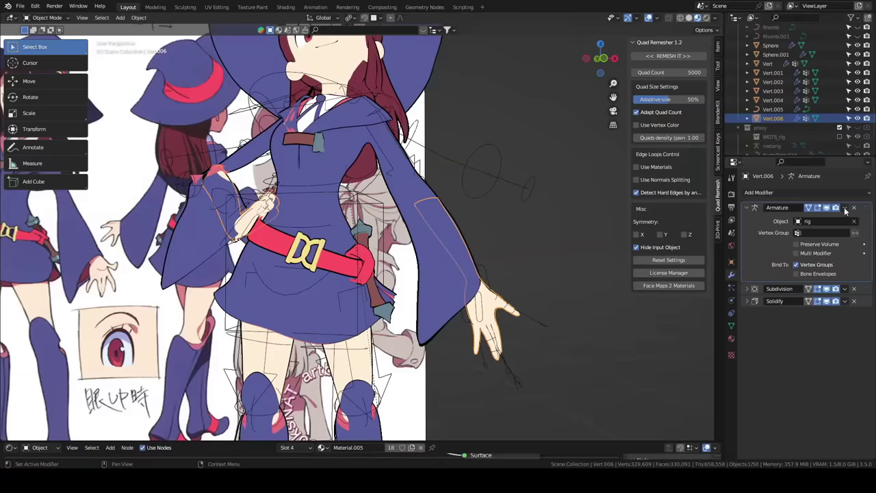
- Apply the Armature modifier to bake the pose, then reset the arm and shoulder bone rotations
left_click(845, 208)
left_click(808, 220)
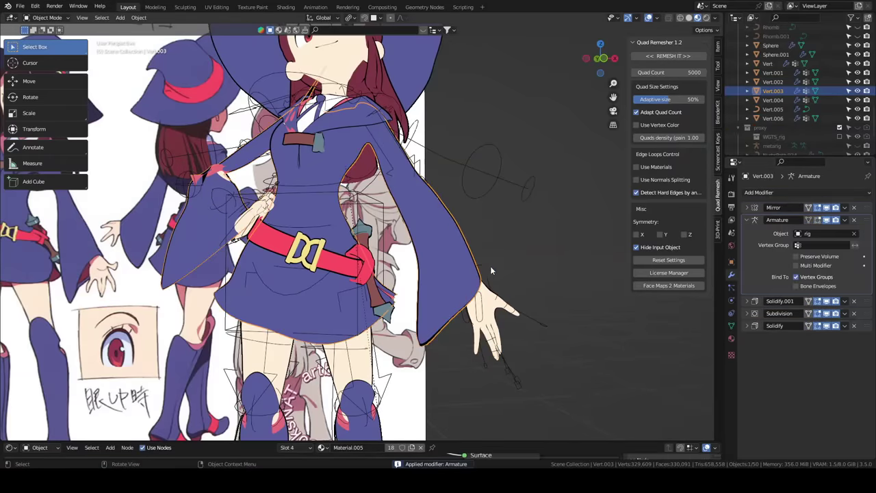
key("ctrl+Tab")
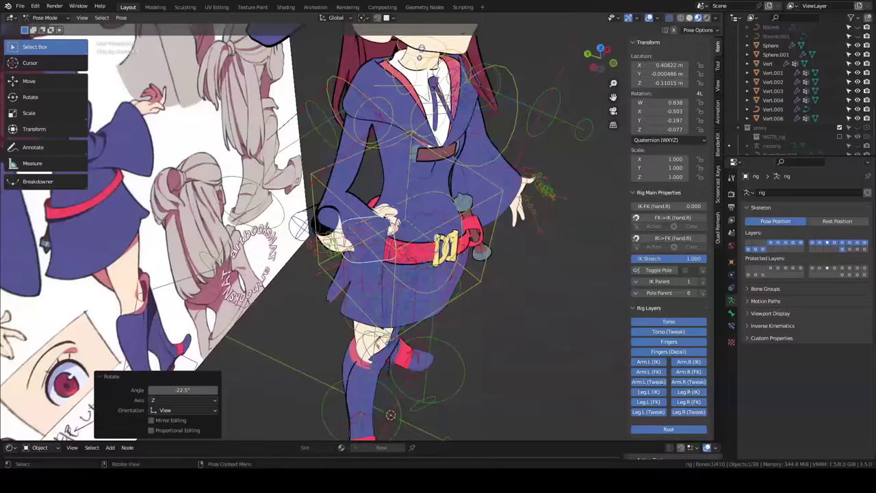
key("ctrl+z")
left_click(290, 273)
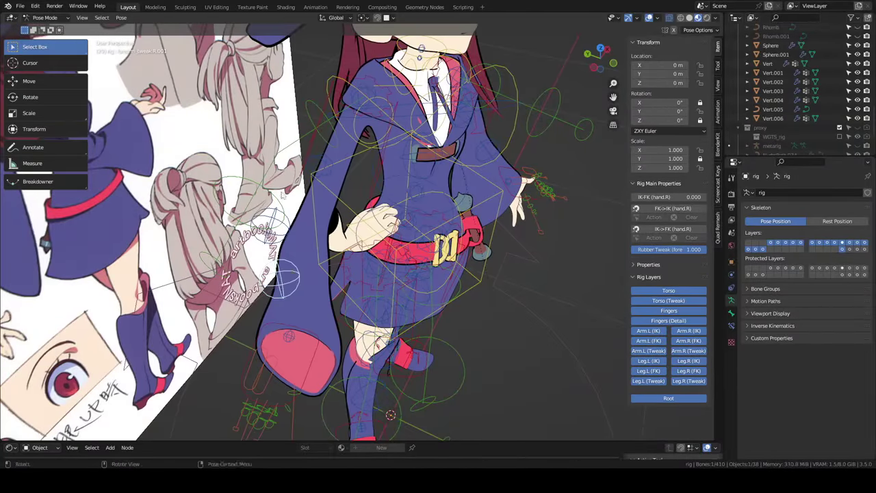
key("ctrl+z")
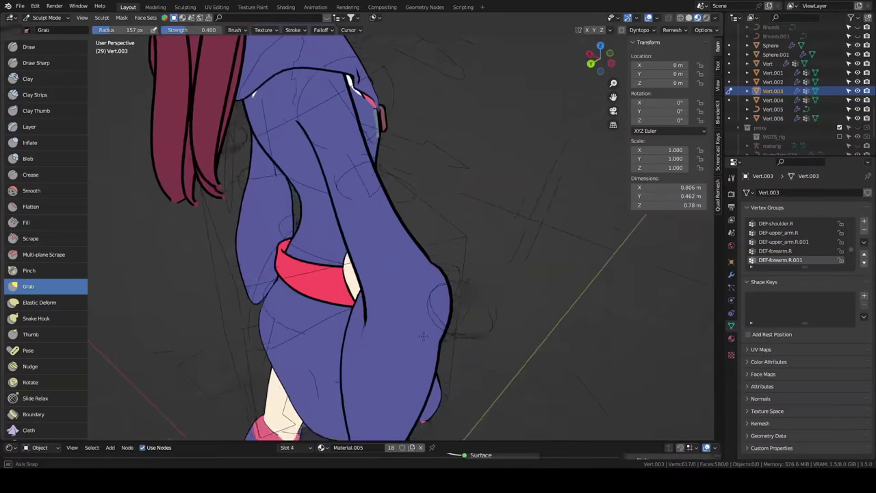
mouse_move(423, 336)
middle_mouse_down()
mouse_move(433, 225)
mouse_move(334, 228)
mouse_move(336, 243)
mouse_move(301, 261)
mouse_move(271, 315)
middle_mouse_up()
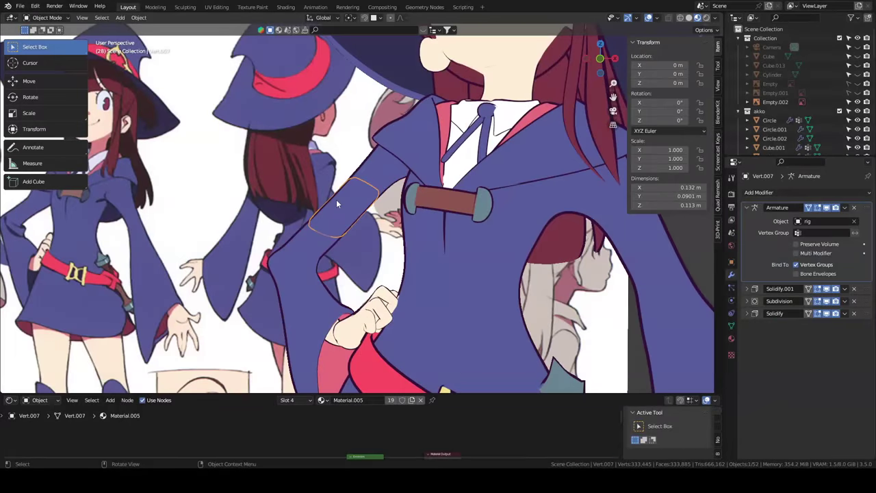
- Apply the sleeve's Armature modifier and flatten the sleeve piece by scaling it in Edit Mode
left_click(844, 208)
left_click(814, 216)
key("ctrl+Tab")
left_click(438, 188)
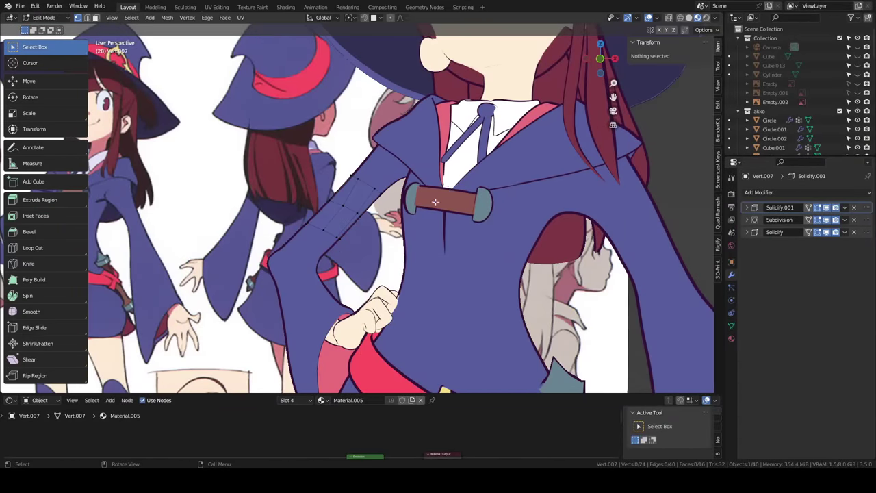
key("s")
left_click(404, 204)
- Move the sleeve piece into place in front view and shear it
middle_click_drag(404, 205, 287, 171)
key("KP_1")
key("g")
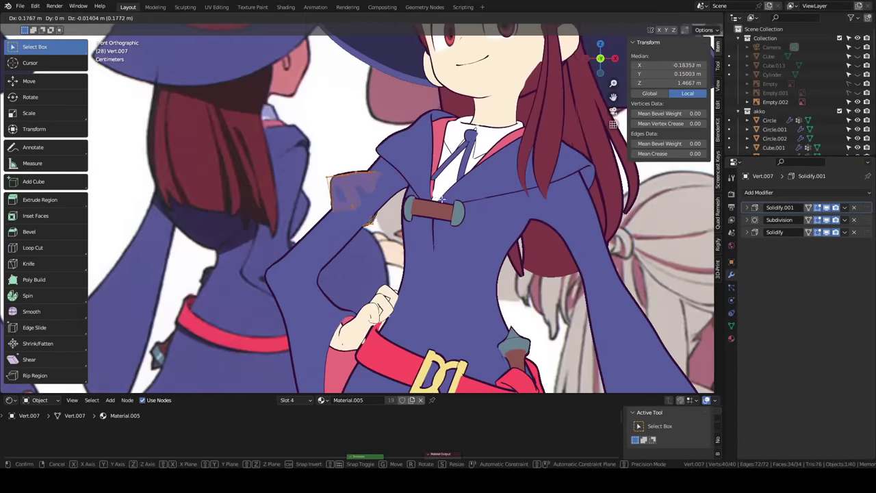
left_click(452, 237)
key("r")
right_click(457, 240)
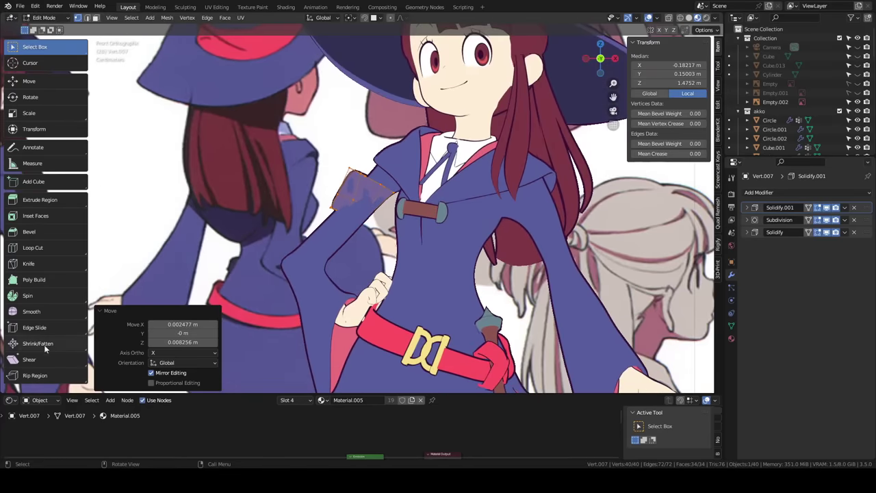
left_click(391, 127)
middle_click_drag(391, 127, 445, 144)
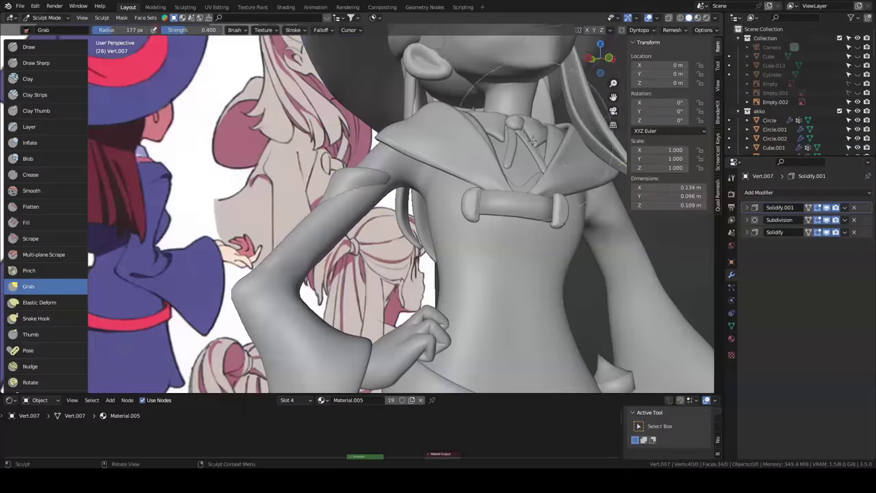
mouse_move(531, 139)
middle_mouse_down()
mouse_move(407, 155)
mouse_move(311, 207)
middle_mouse_up()
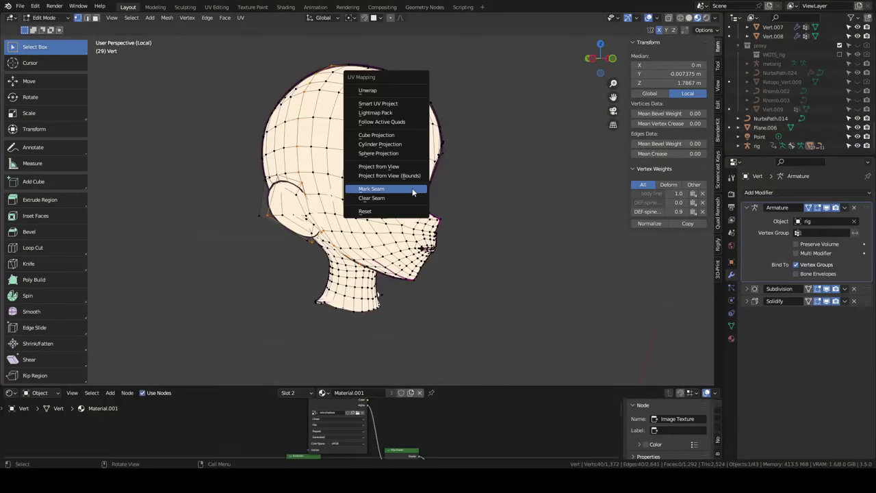
- Mark the selected head edges as seams
left_click(413, 192)
middle_click_drag(412, 192, 424, 226)
scroll(407, 232, "up", 4)
left_click(408, 233)
- Select all the face vertices and enlarge the lower editor to show the UV layout
scroll(424, 226, "up", 3)
left_click(439, 178, "ctrl")
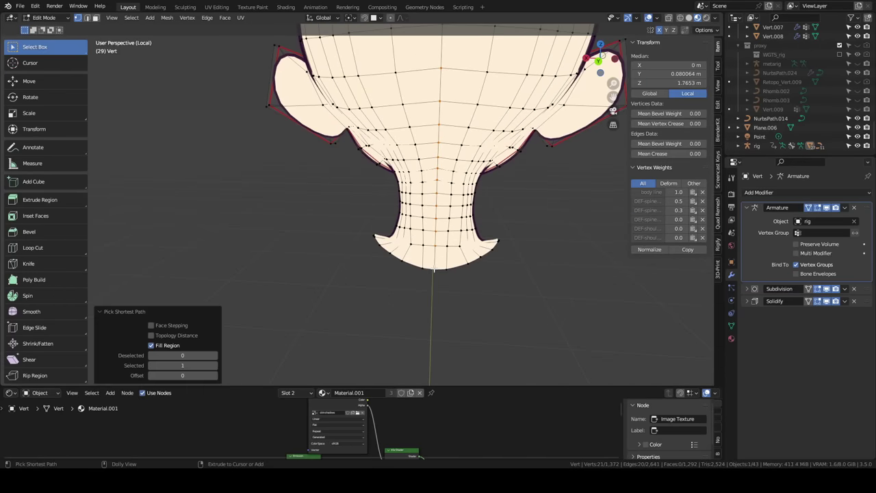
scroll(439, 178, "down", 4)
middle_click_drag(439, 178, 294, 205)
scroll(294, 205, "up", 5)
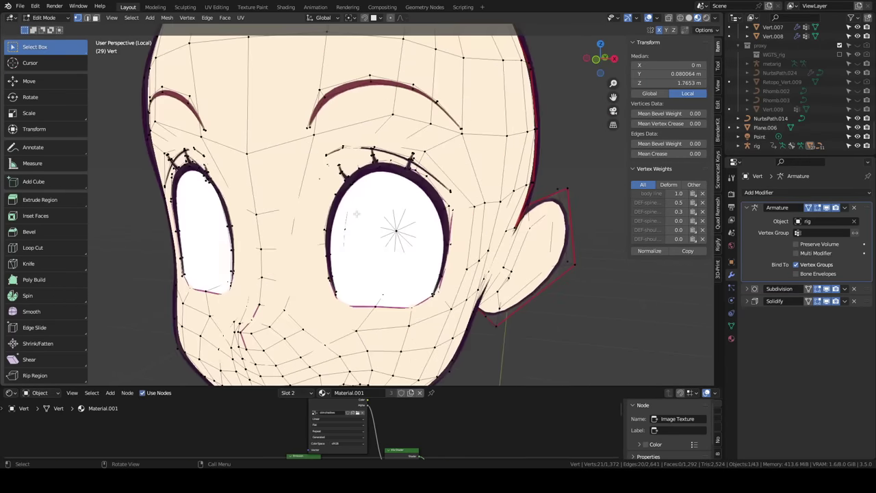
key("a")
left_click_drag(369, 388, 370, 127)
- Move the lower UV island and rotate the two strip islands into the UV square
key("l")
key("g")
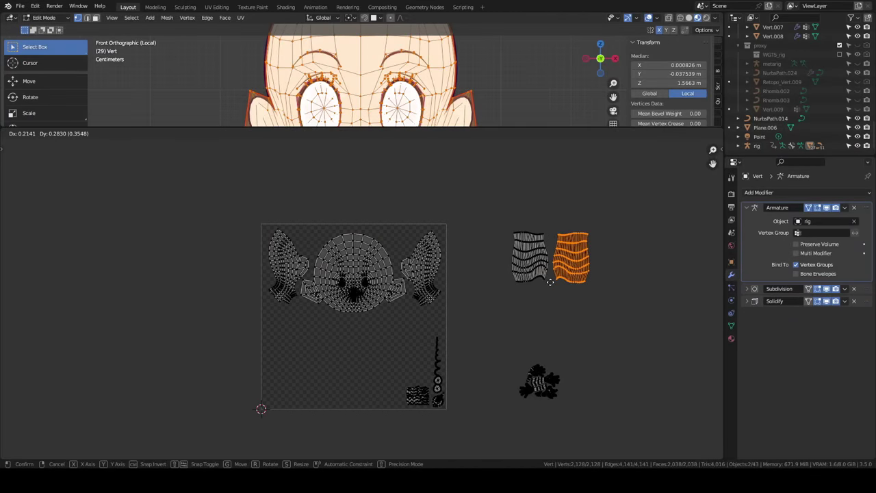
left_click(550, 282)
key("l")
key("g")
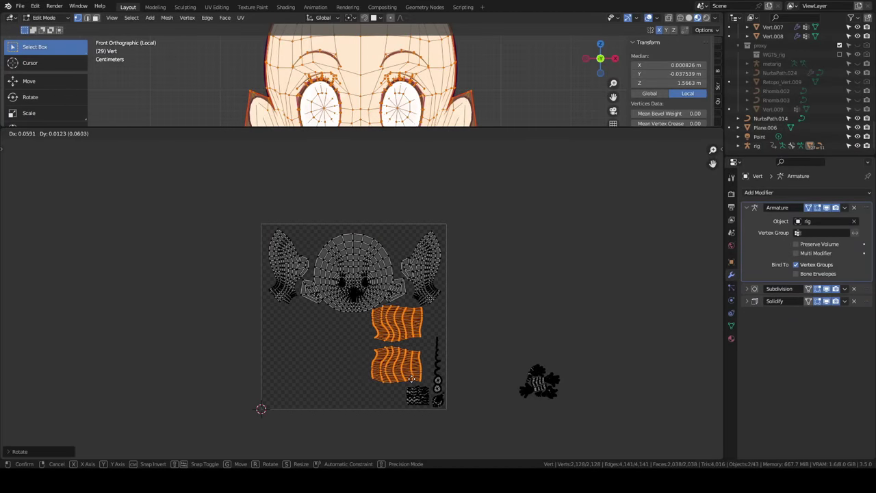
left_click(493, 368)
- Move and scale the hands island into the free space of the UV square
left_click(539, 380)
key("l")
key("g")
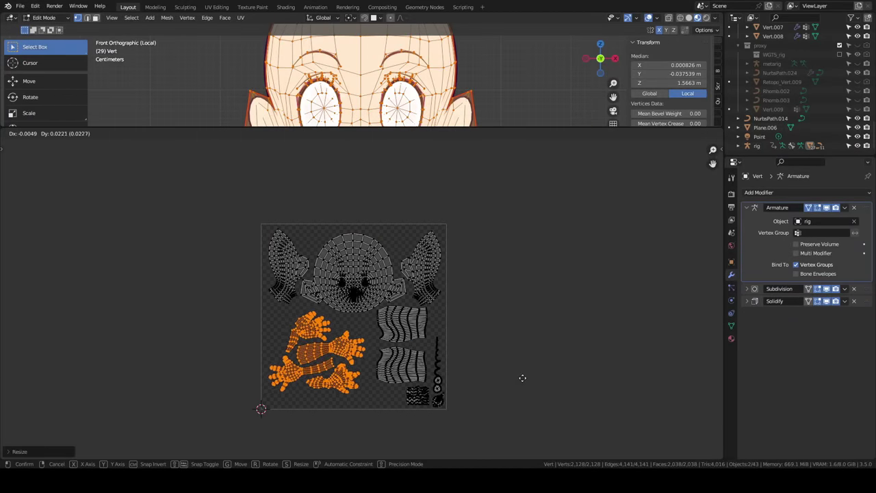
left_click(527, 382)
- Insert a Mix Shader into the skin material's Emission link
left_click_drag(383, 127, 383, 356)
key("ctrl+Tab")
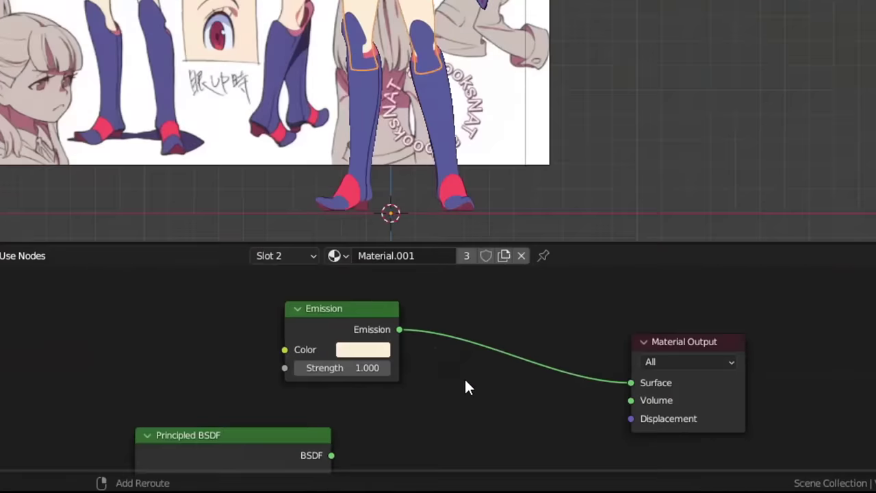
key("shift+a")
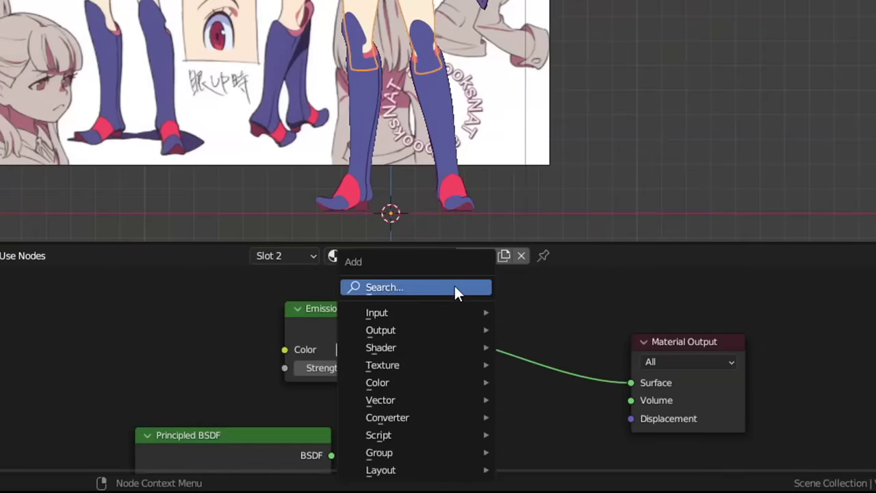
left_click(456, 291)
type("mi")
left_click(513, 325)
left_click(498, 364)
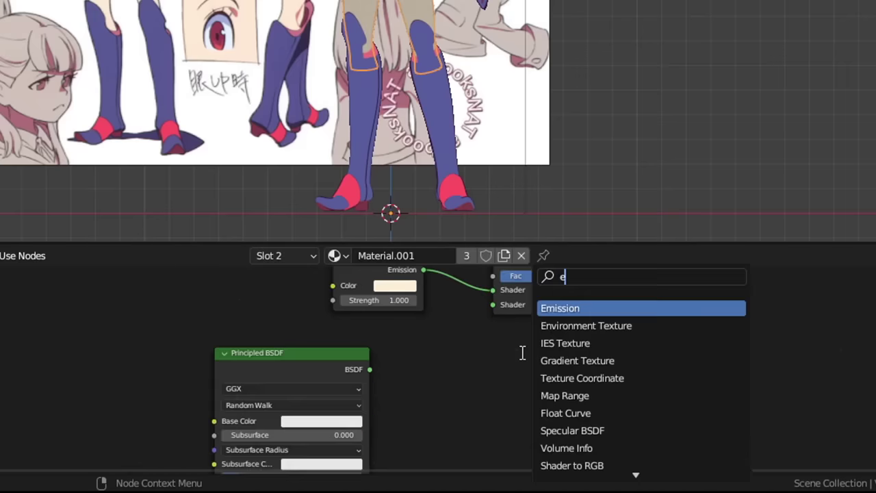
- Add a second coloured Emission node and a new 4096×4096 'skin shadows' image texture
left_click(559, 306)
left_click(483, 372)
left_click(514, 386)
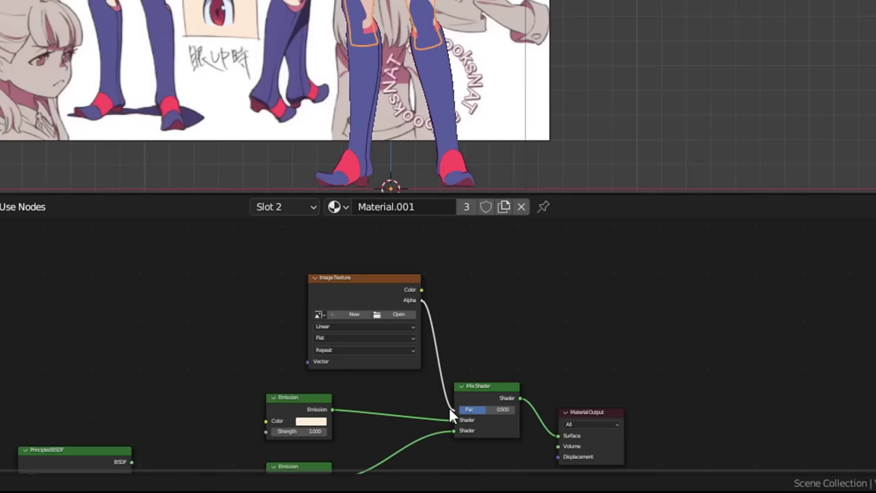
left_click(361, 313)
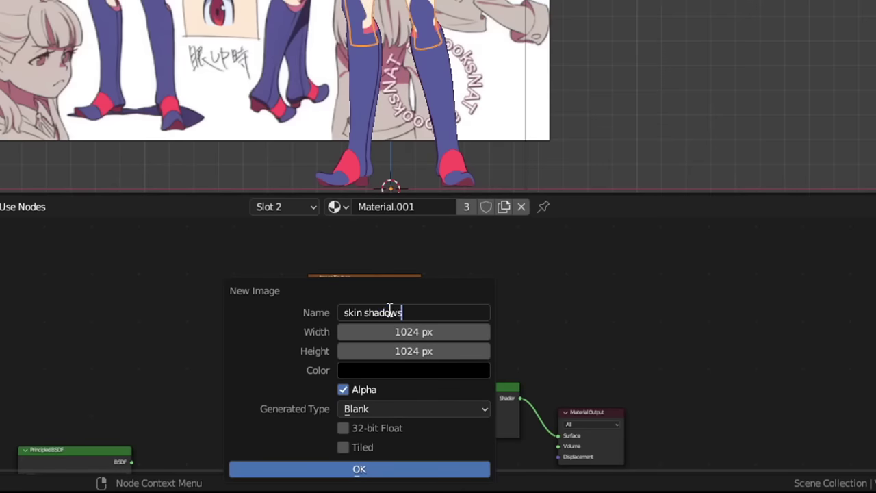
type("4")
key("Tab")
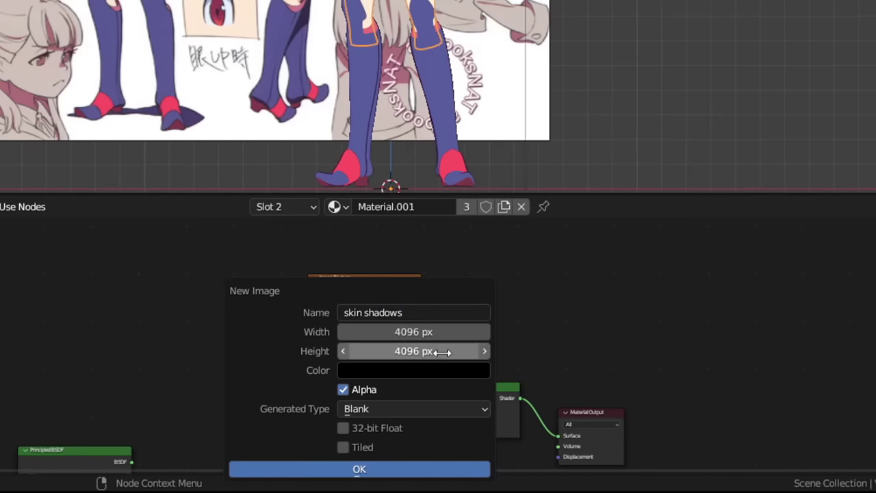
left_click(438, 370)
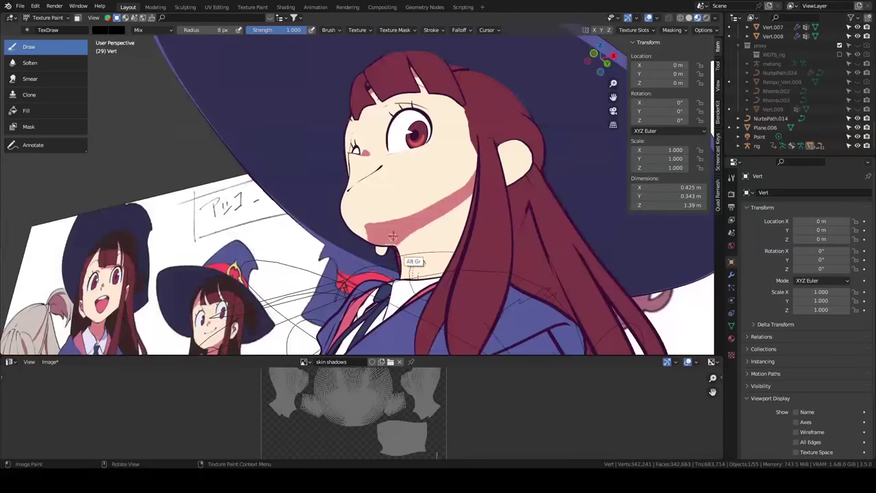
- Paint the lower right of the isolated piece lavender, then leave local view and Texture Paint mode
middle_click_drag(392, 237, 442, 203)
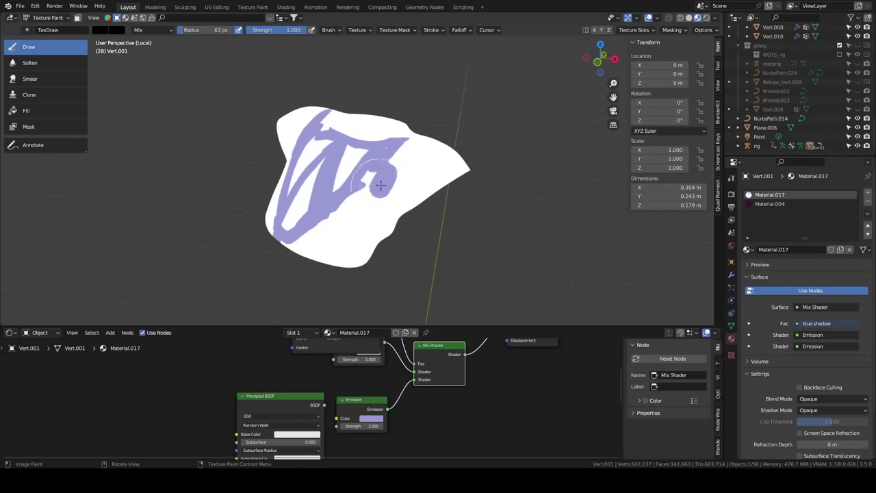
left_click_drag(311, 262, 429, 143)
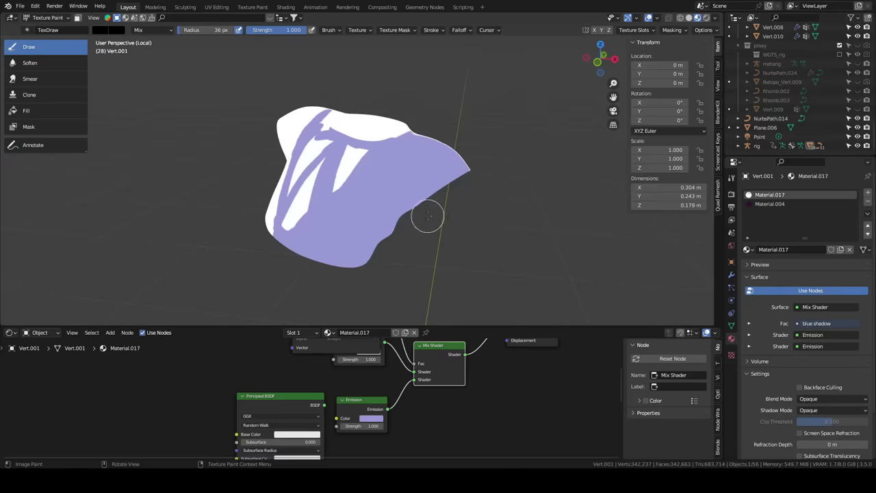
key("KP_Divide")
key("ctrl+Tab")
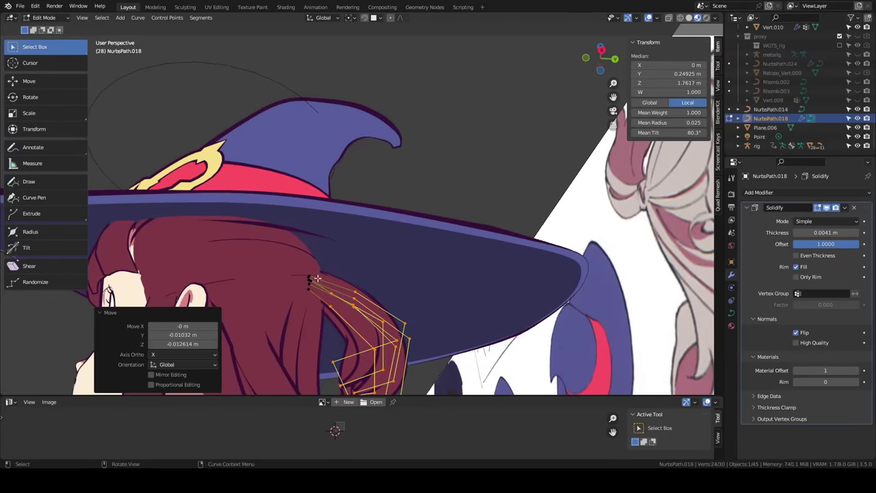
- Move the hair curve points straight up along Z
key("ctrl+z")
left_click(469, 299)
key("ctrl+z")
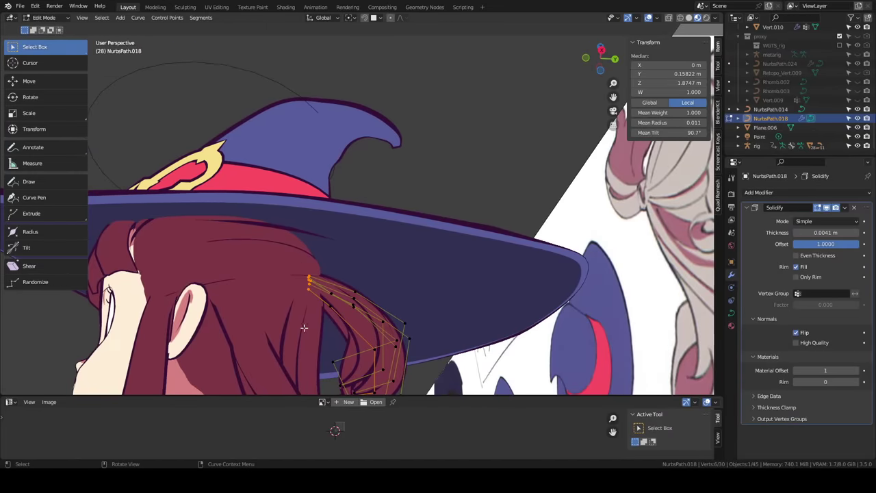
key("g")
key("z")
left_click(324, 319)
middle_click_drag(324, 319, 348, 319)
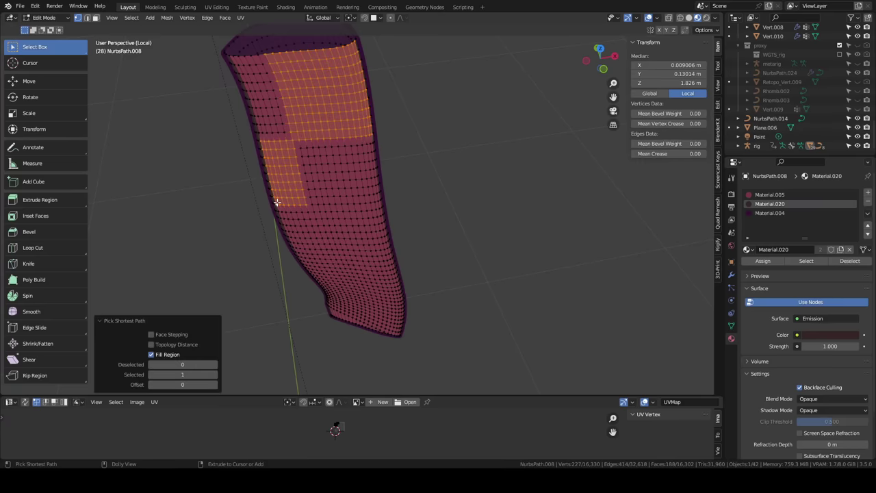
- Select a patch of faces and grow the selection, checking from the right side view
left_click(393, 274, "ctrl")
left_click(299, 147)
left_click(370, 135, "ctrl")
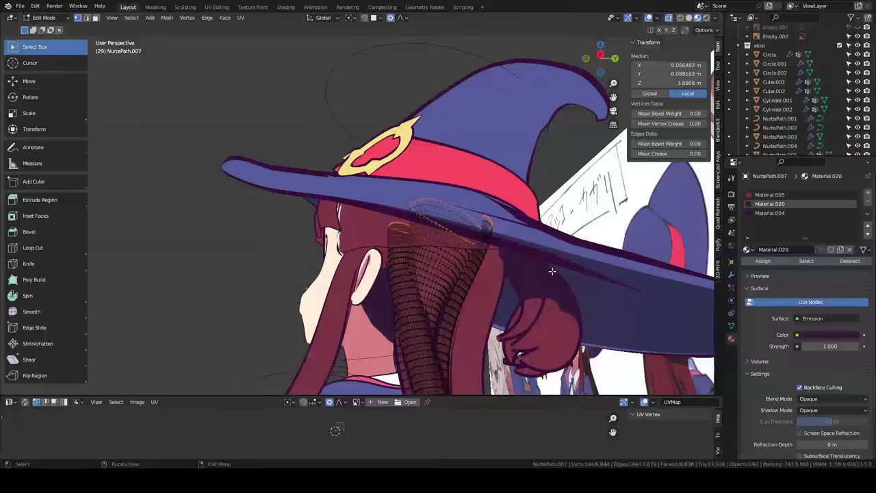
key("ctrl+KP_Add")
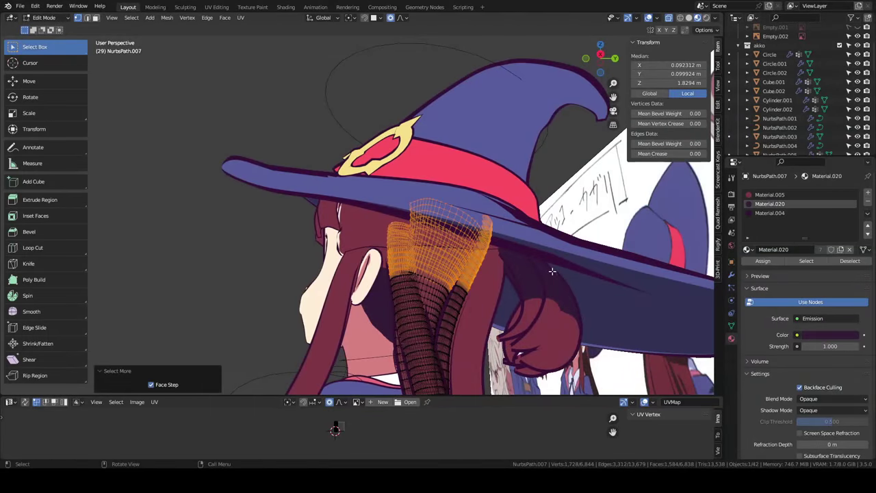
key("KP_3")
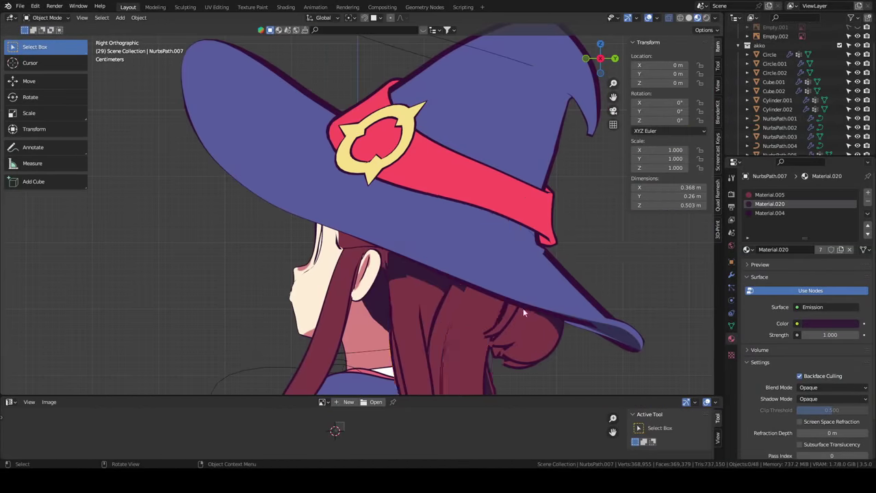
mouse_move(523, 308)
middle_mouse_down()
mouse_move(499, 251)
mouse_move(484, 277)
mouse_move(522, 291)
middle_mouse_up()
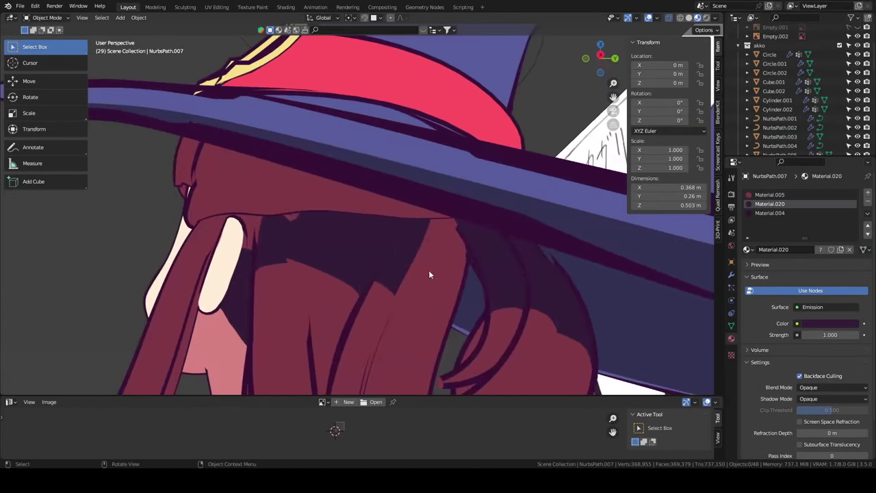
- Grow the hat band face selection further down under the brim
key("Tab")
scroll(493, 148, "up", 5)
key("ctrl+KP_Add")
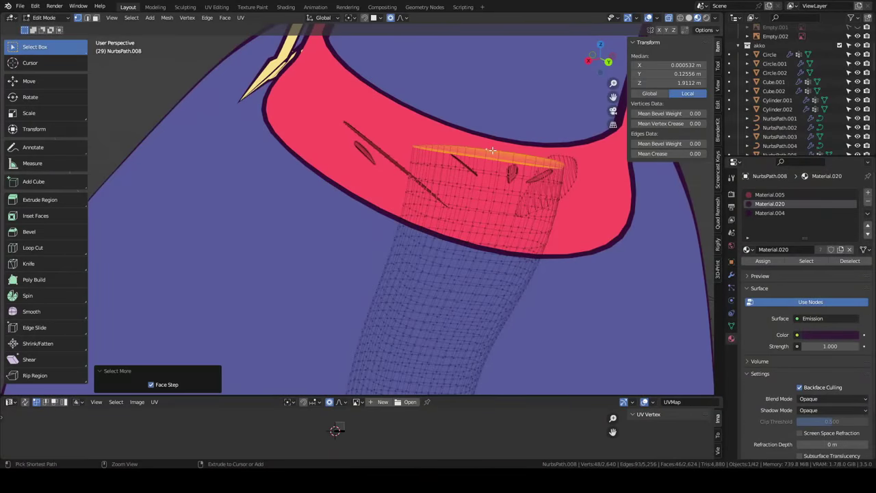
key("ctrl+KP_Add")
key("ctrl+KP_Add")
key("ctrl+KP_Add")
key("ctrl+KP_Add")
key("ctrl+KP_Add")
middle_click_drag(488, 171, 471, 240)
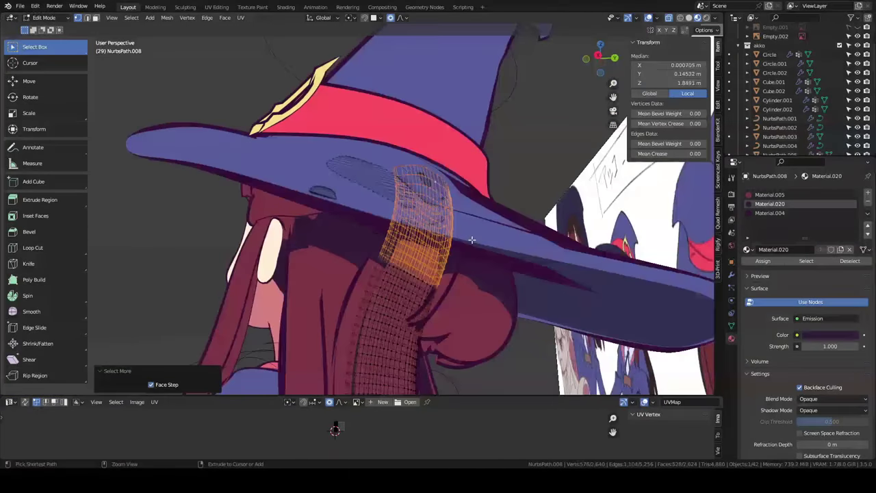
key("Tab")
- Select an edge loop on the hair strand in Edit Mode and grow it into a band
left_click(407, 298)
key("ctrl+Tab")
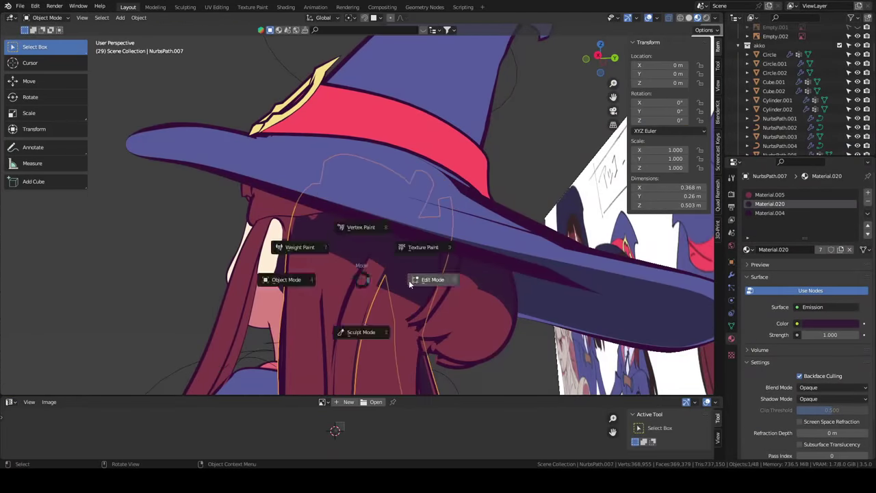
left_click(382, 266)
left_click(386, 316, "alt")
key("KP_Decimal")
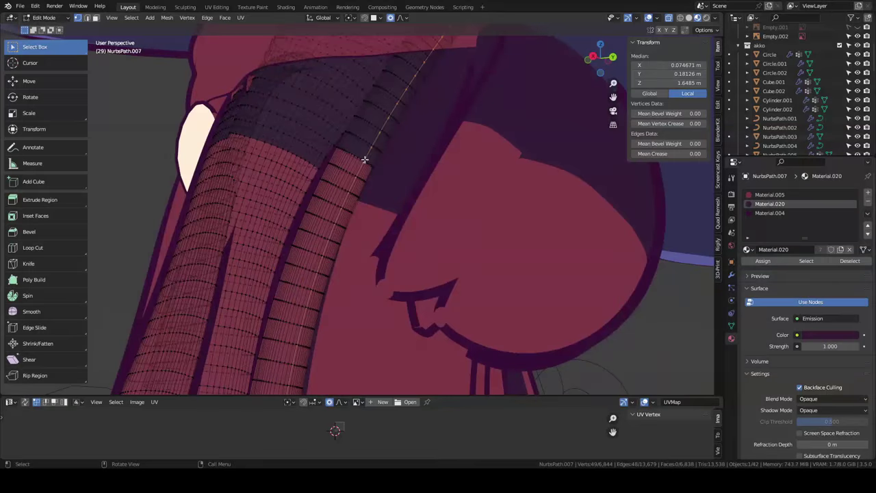
key("ctrl+KP_Add")
key("ctrl+KP_Add")
- Select a lengthwise loop on the strand under the hat and widen it into a band
left_click(307, 163, "alt")
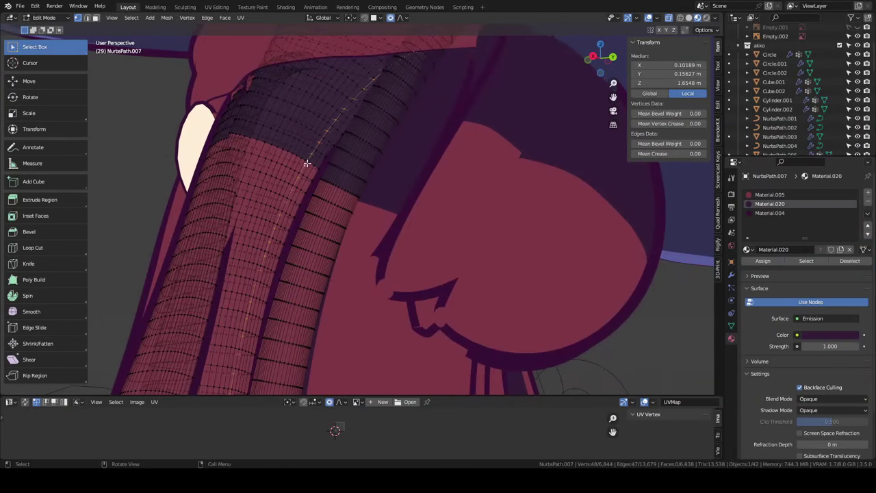
key("ctrl+KP_Add")
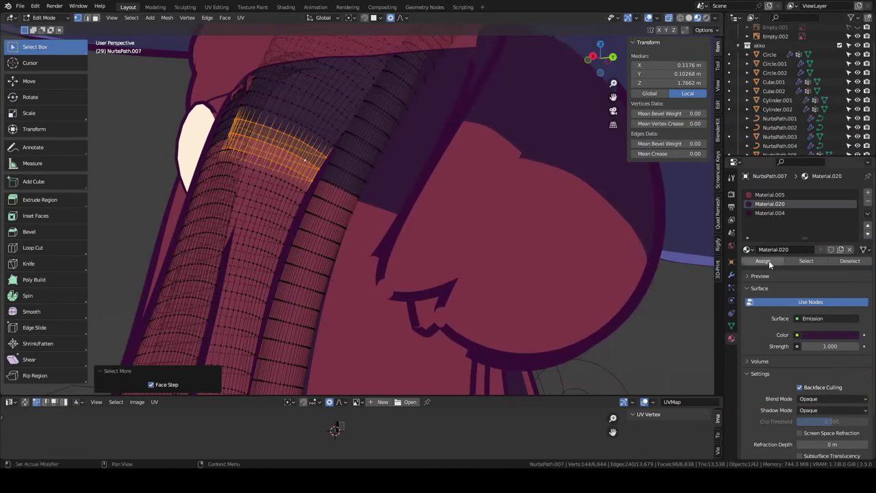
middle_click_drag(287, 178, 201, 169)
left_click(201, 168, "alt")
key("ctrl+KP_Add")
middle_click_drag(645, 202, 518, 302)
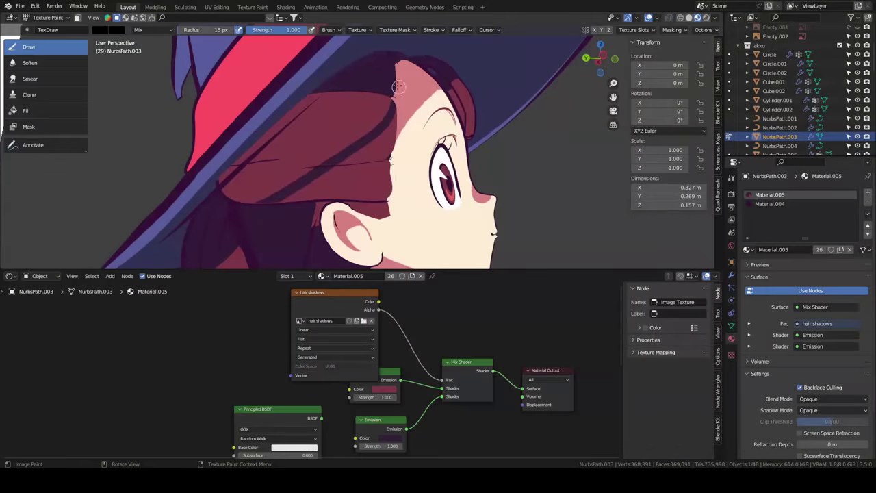
- Orbit the painted hair piece, then zoom and pan the render preview to inspect the cel shadows
middle_click_drag(479, 205, 518, 207)
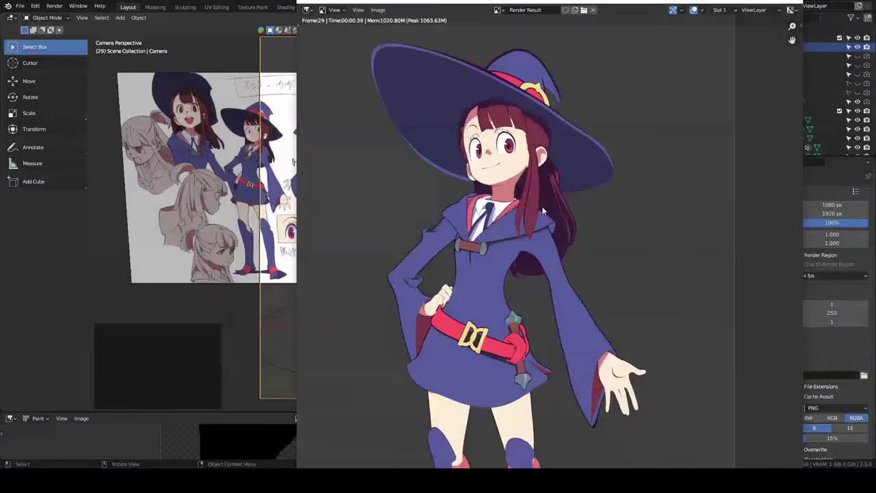
scroll(516, 181, "up", 3)
scroll(516, 182, "down", 2)
scroll(516, 185, "down", 1)
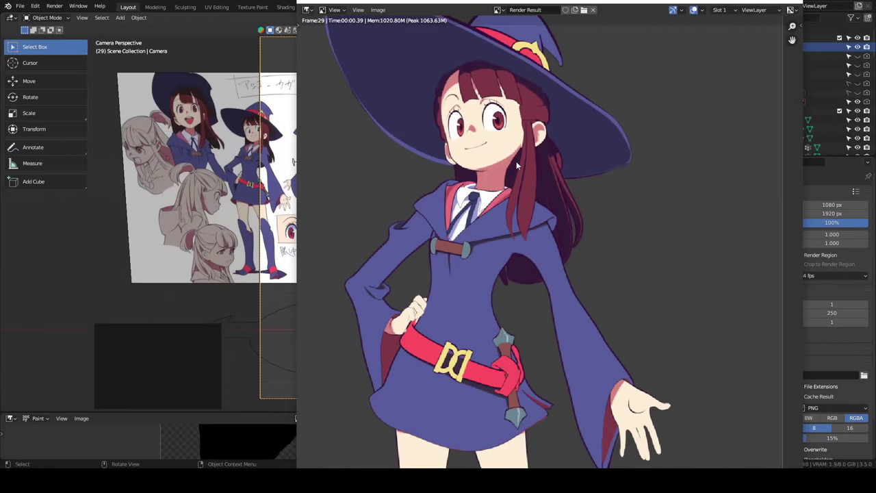
scroll(519, 168, "down", 1)
middle_click_drag(523, 179, 524, 190)
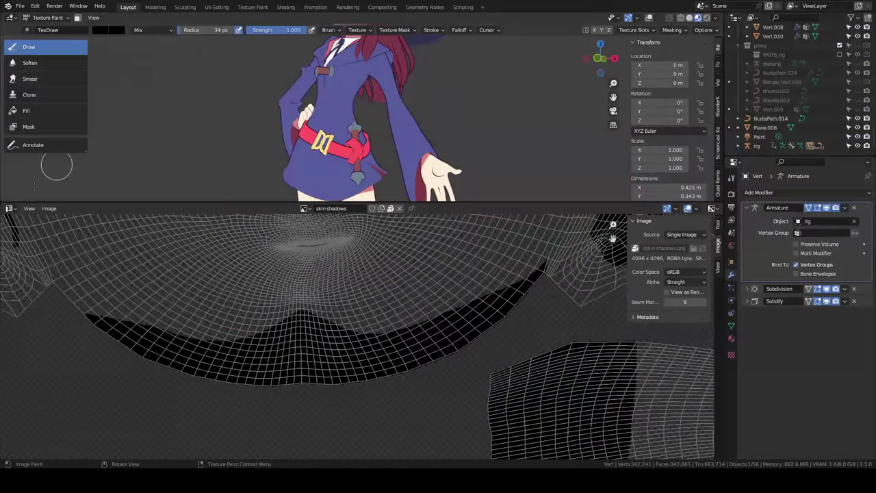
- Change the lower Image Editor's mode from View to Paint for the skin shadows image
left_click(10, 208)
left_click(48, 245)
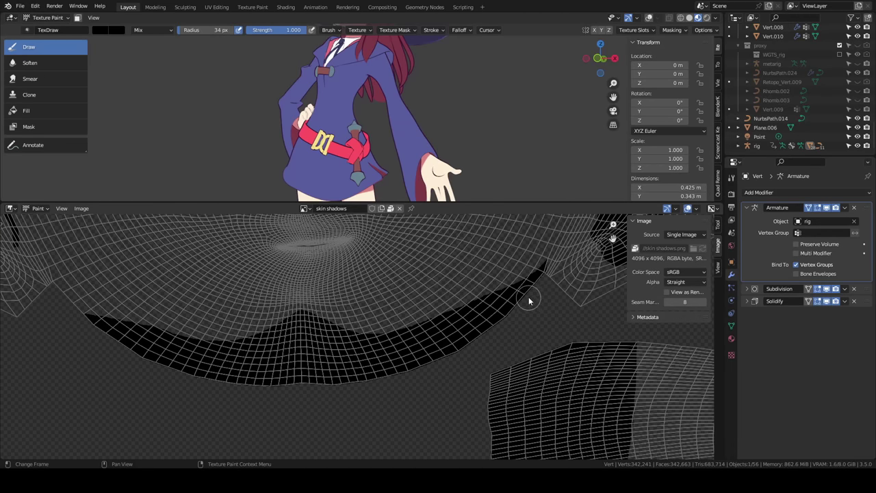